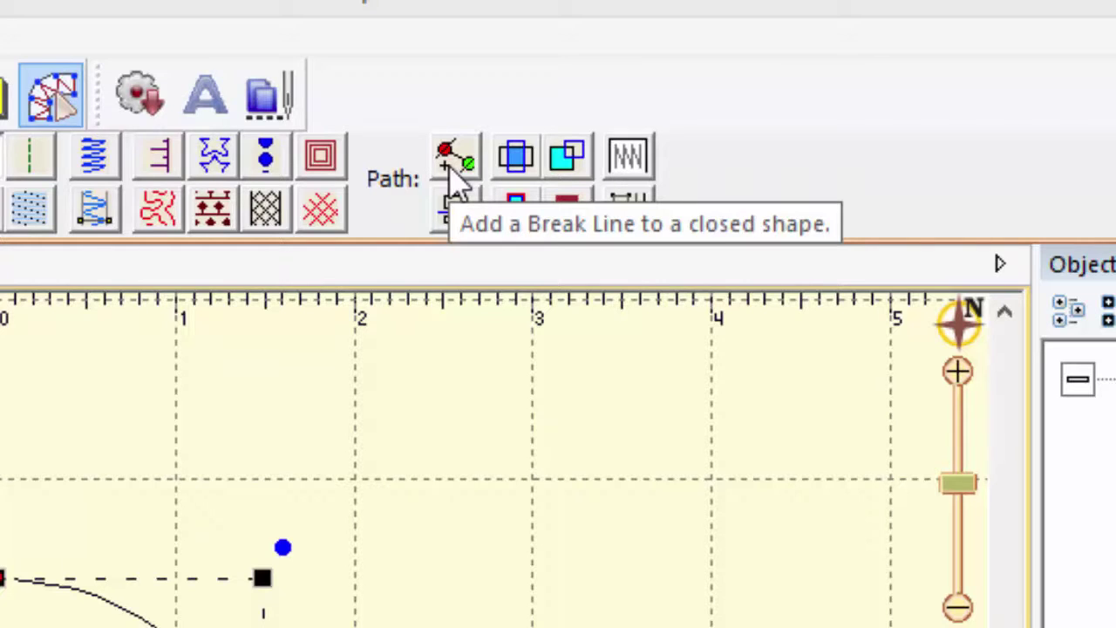
Draw an S-shaped break line from above the circle to below it, then reshape one curve.
left_click(453, 172)
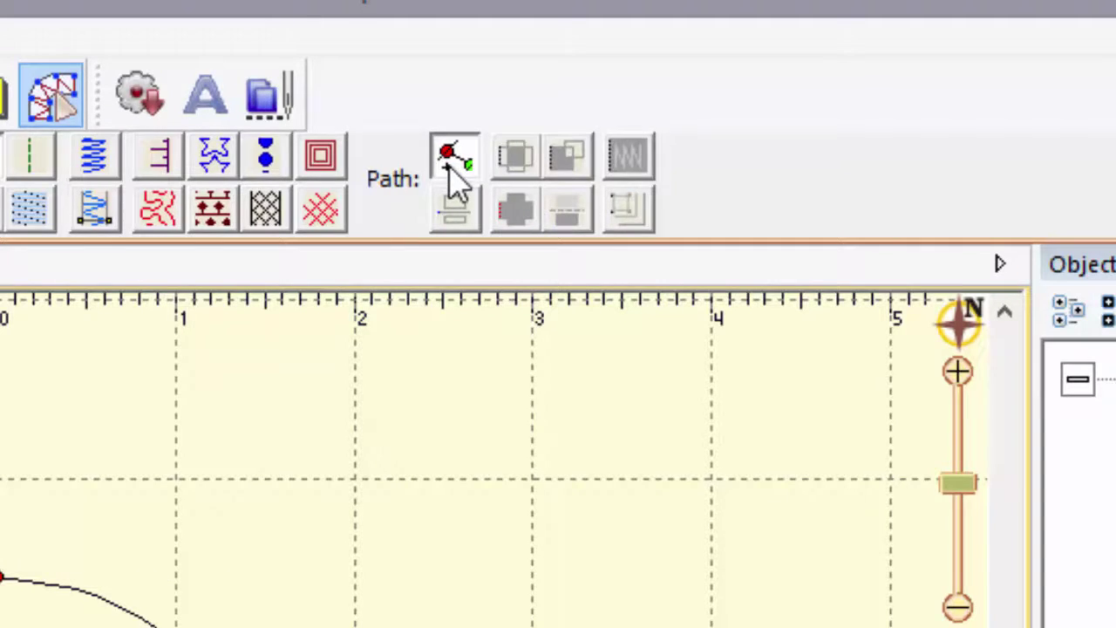
left_click(596, 201)
left_click(471, 318)
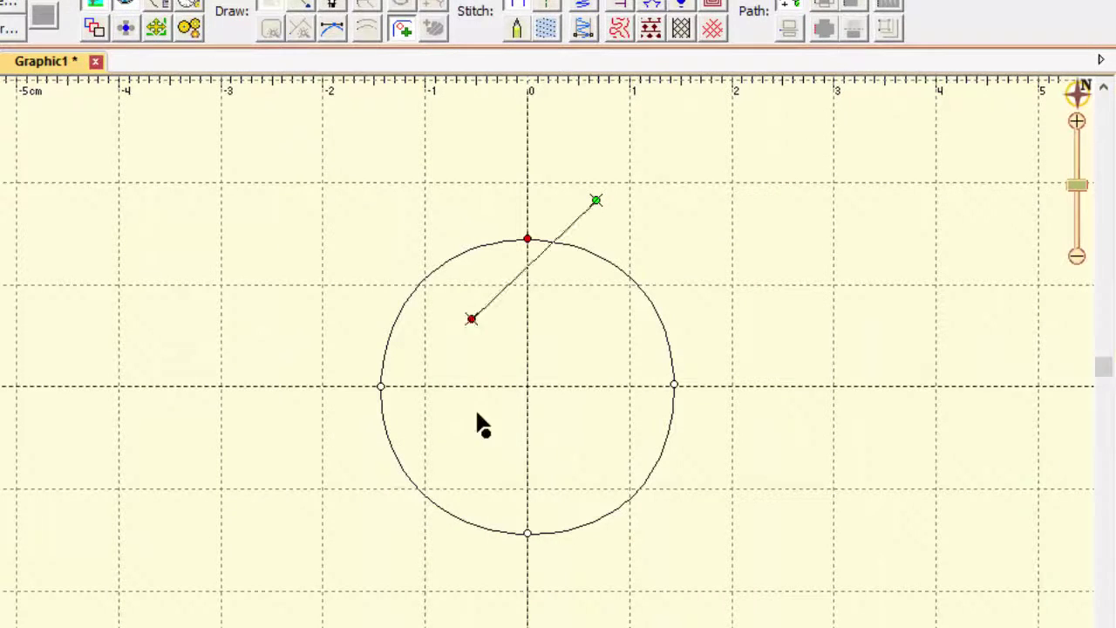
left_click(583, 422)
left_click(498, 581)
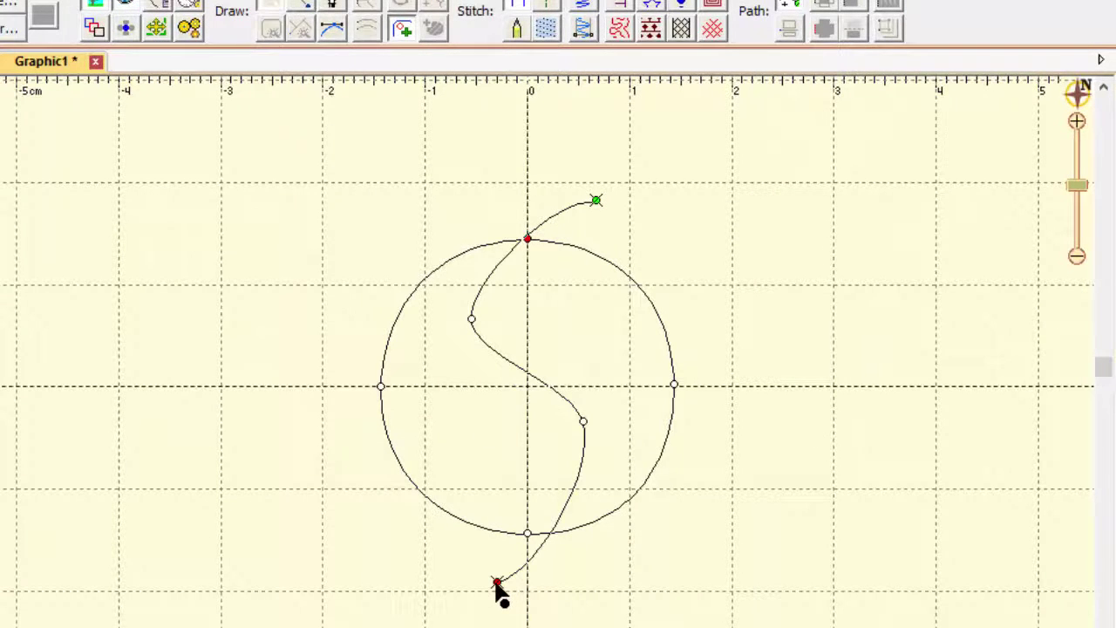
right_click(429, 611)
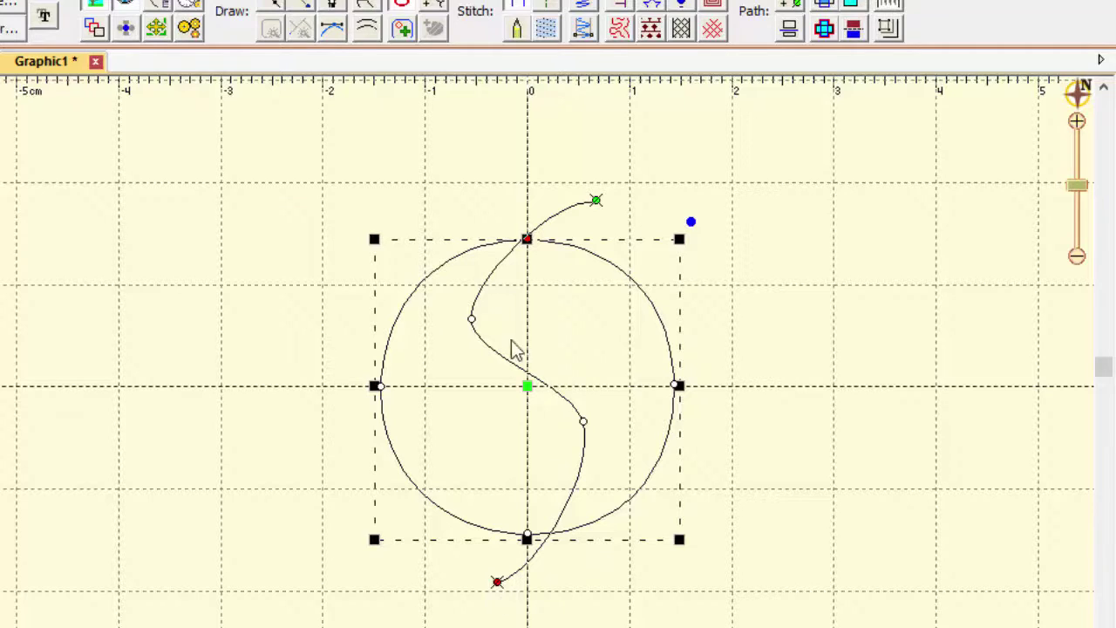
left_click(470, 322)
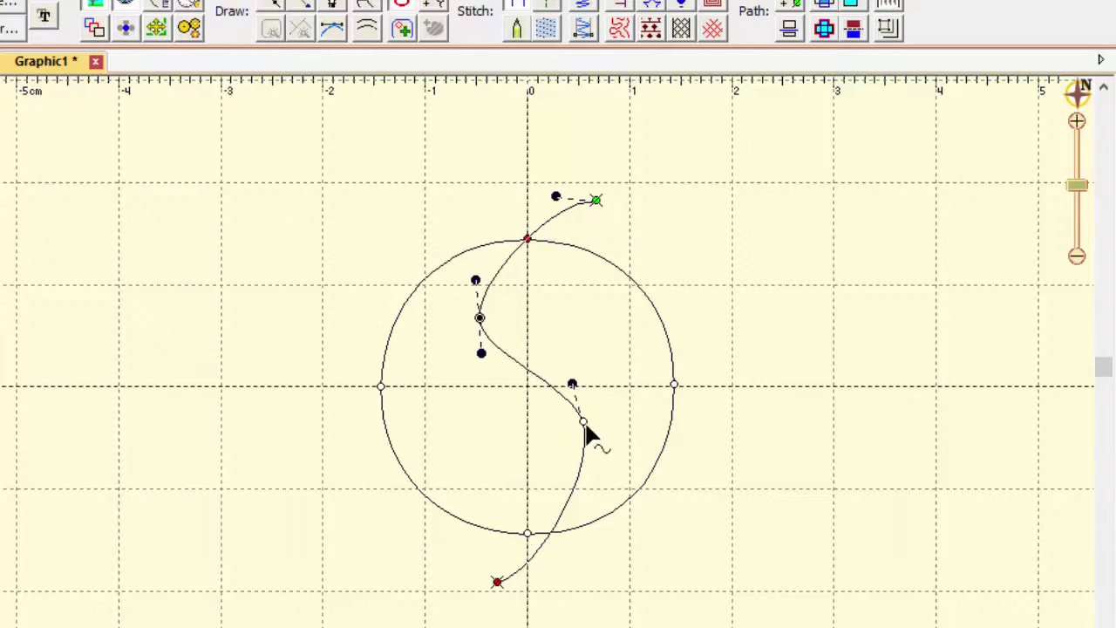
left_click_drag(586, 425, 587, 447)
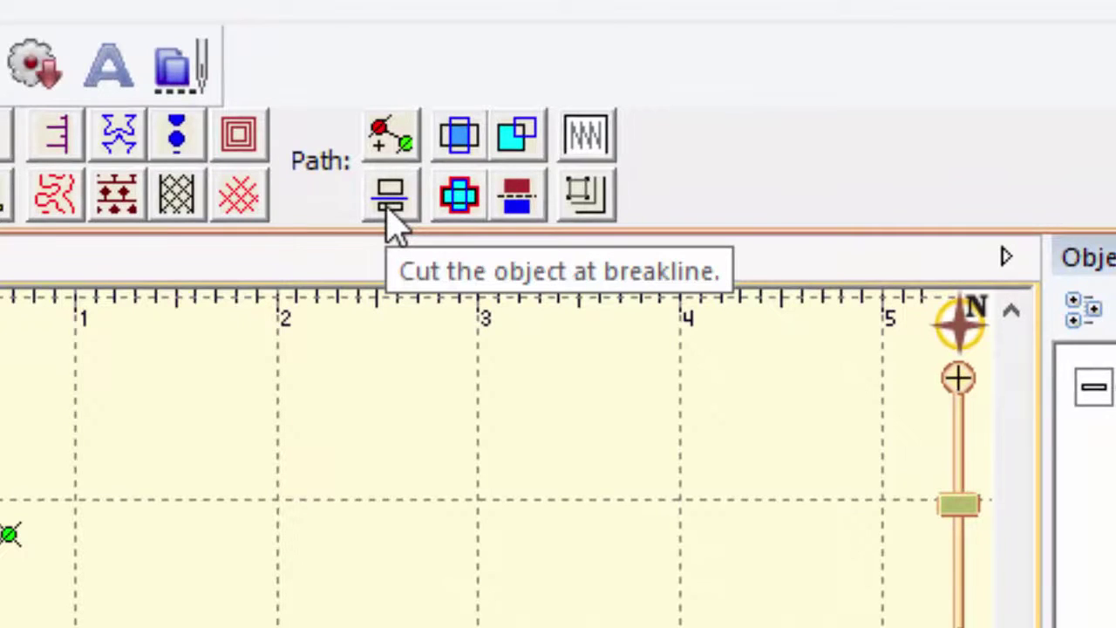
Cut the circle along the break line and recolour the right piece Circle 1:2 to Madeira Poly 1892.
left_click(391, 211)
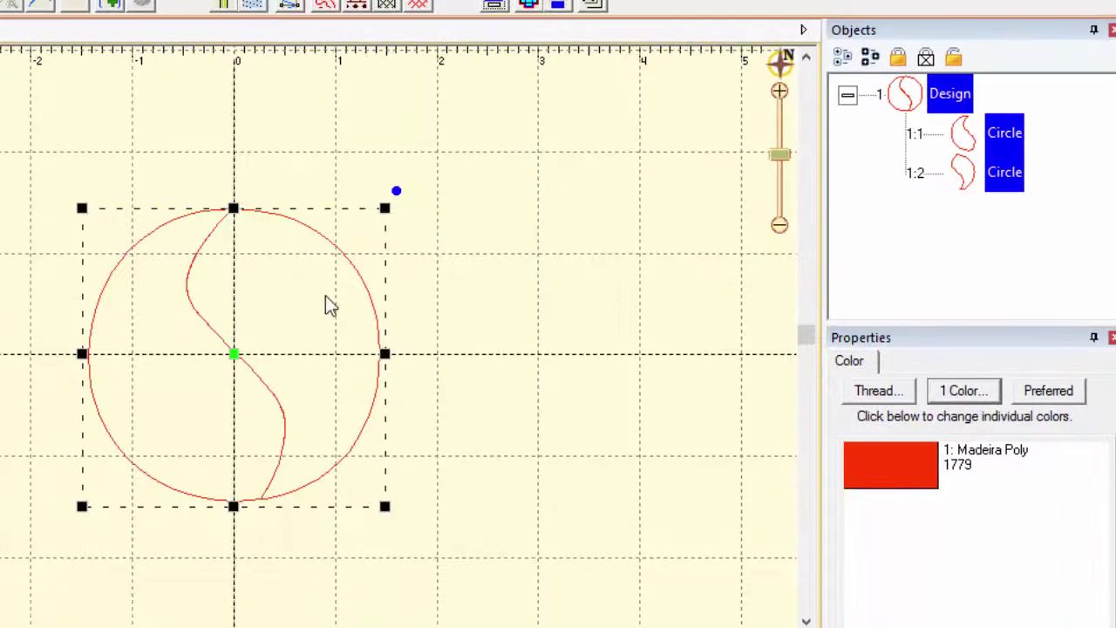
left_click(325, 295)
left_click(306, 336)
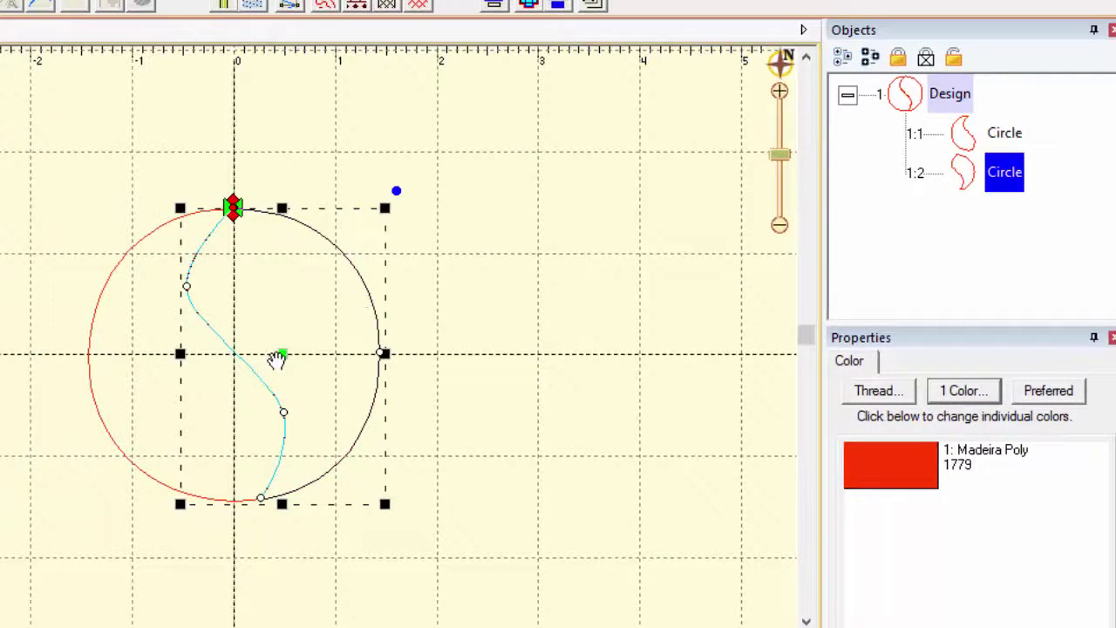
left_click(326, 341)
left_click(339, 331)
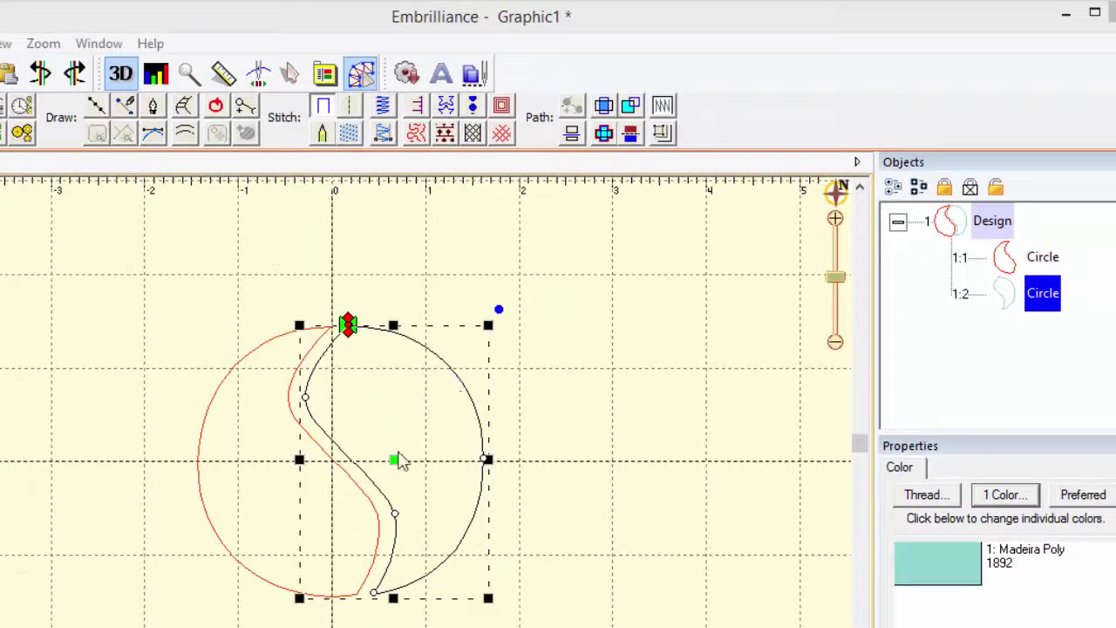
Overlap Circle 1:2 onto 1:1 and make a new Logical AND shape from their overlap.
left_click_drag(393, 460, 355, 463)
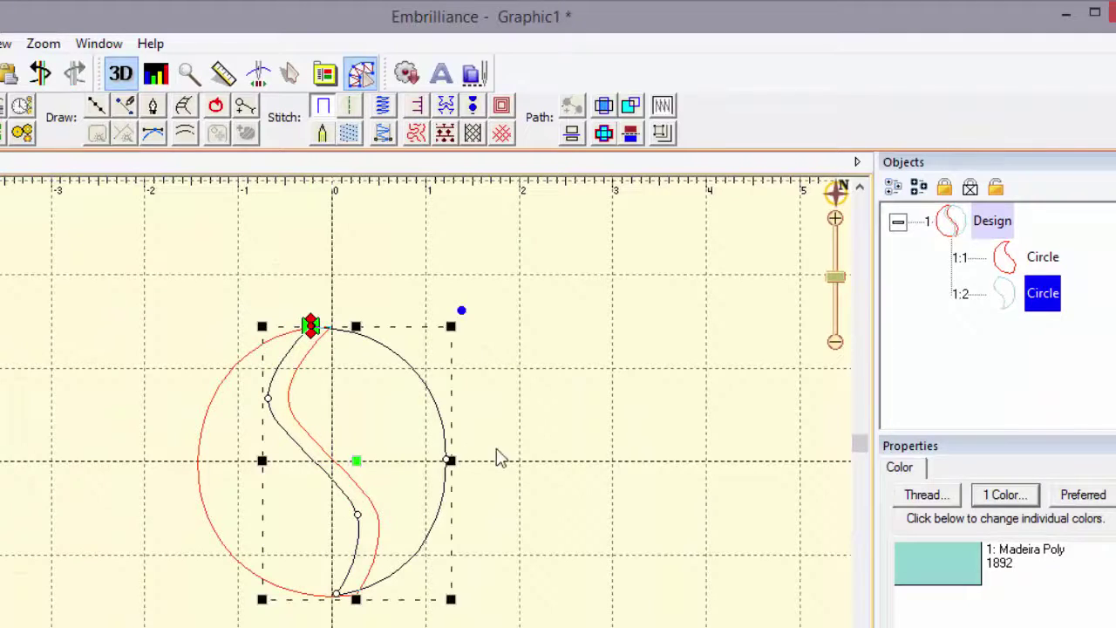
left_click(1014, 269, "shift")
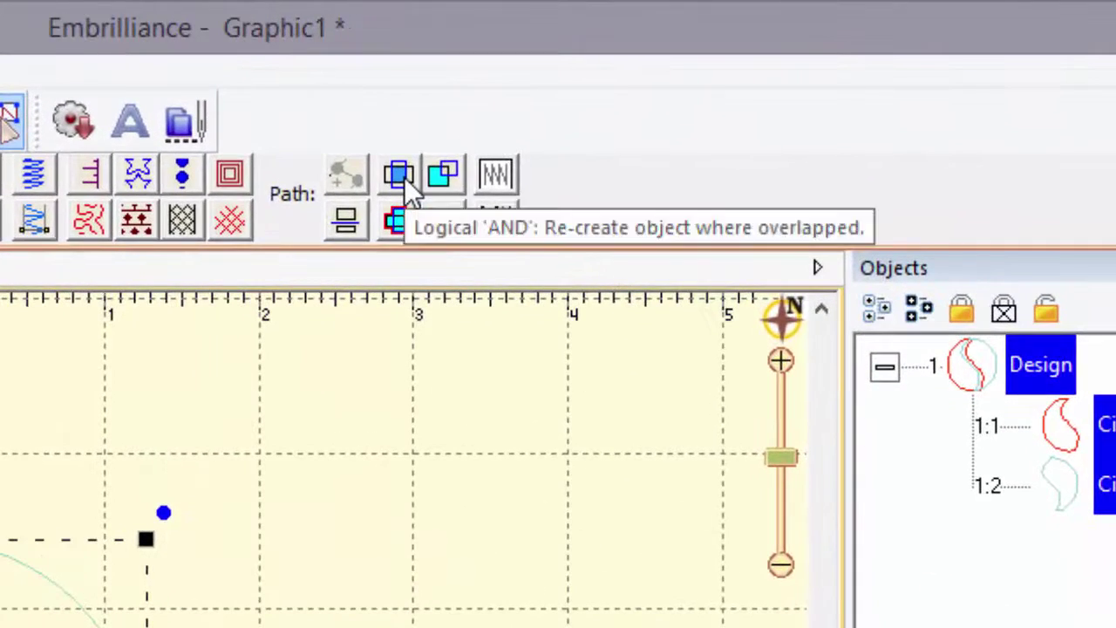
left_click(404, 178)
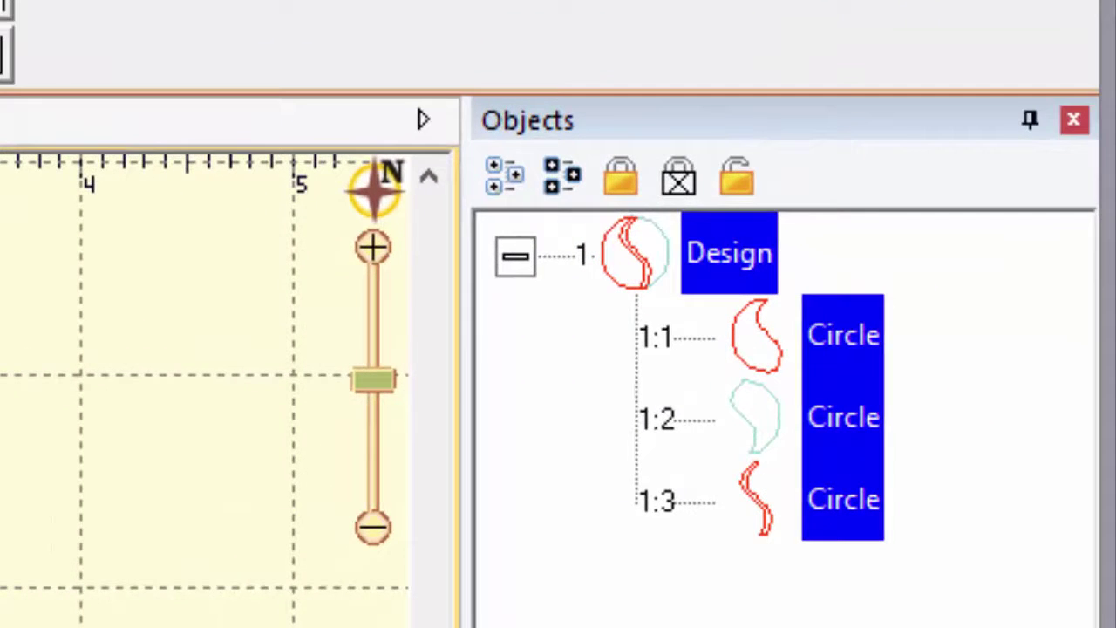
left_click(759, 523)
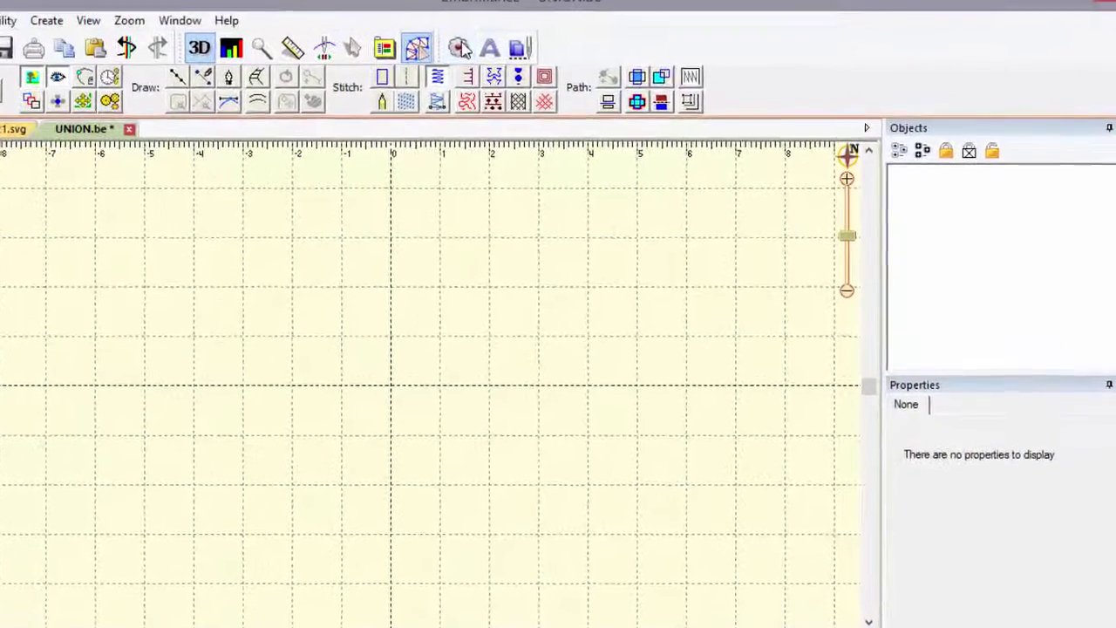
Insert the Rectangle Horz outline from the Library.
left_click(460, 48)
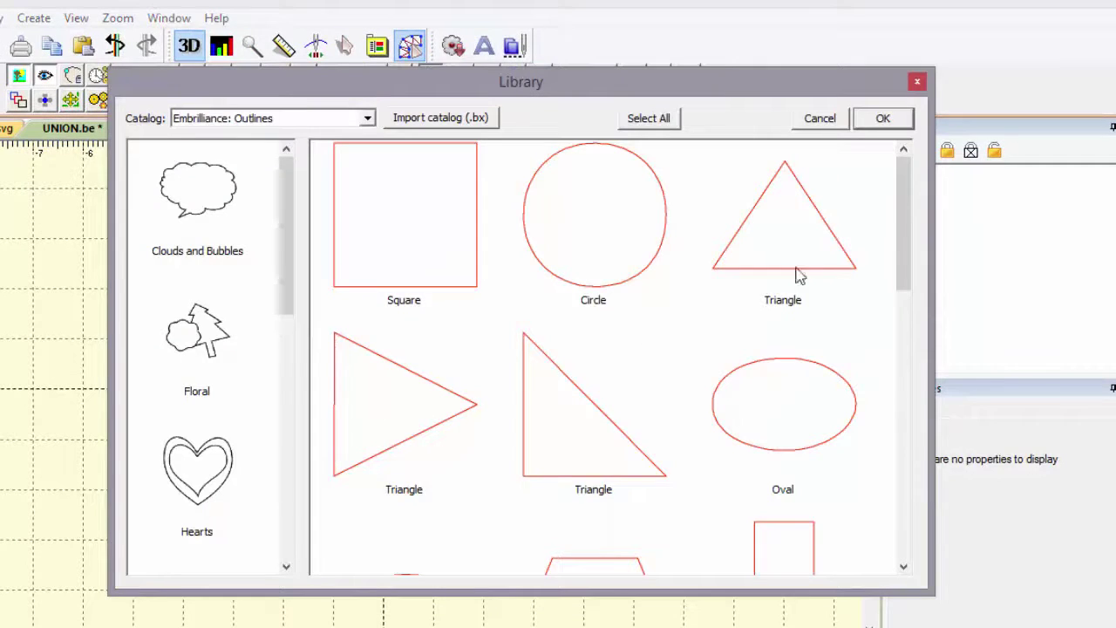
left_click_drag(902, 236, 903, 330)
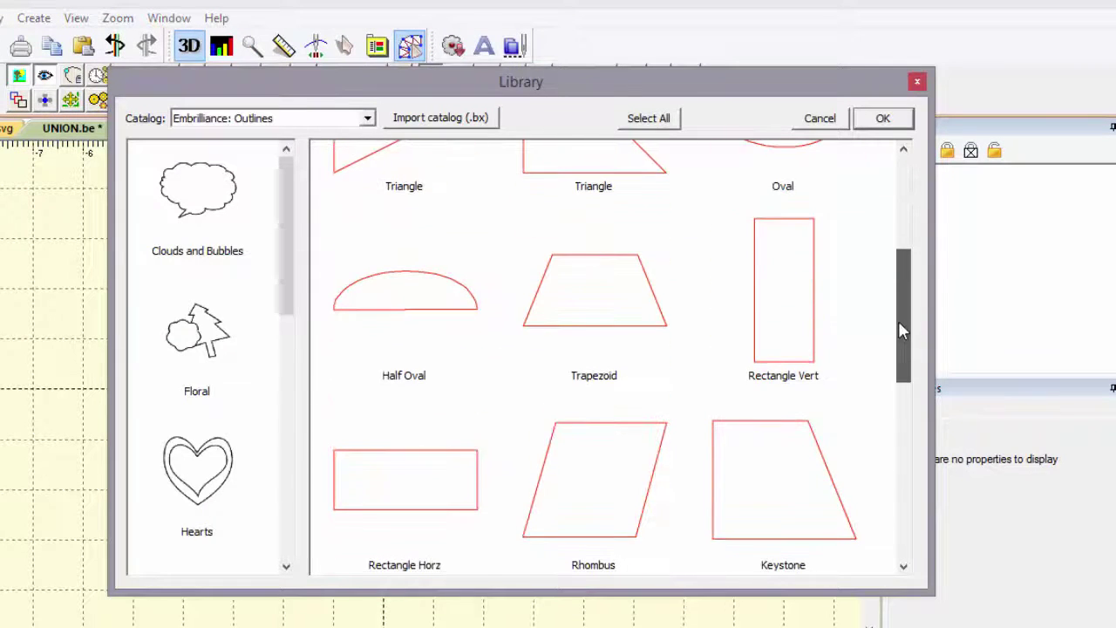
left_click(417, 471)
left_click(899, 118)
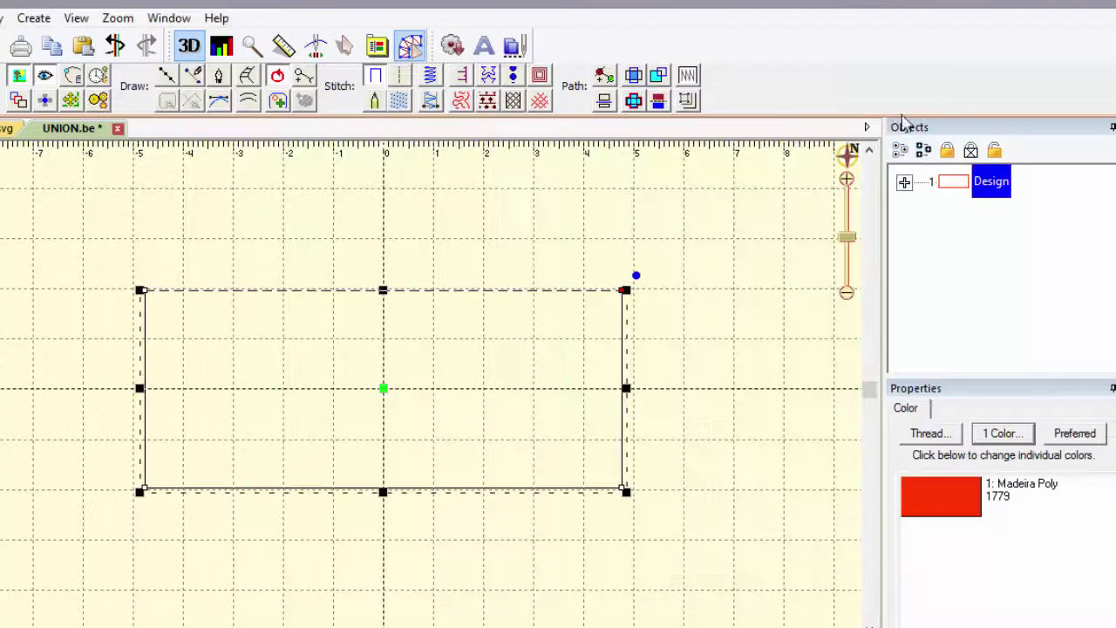
Insert the Heart 1 outline from the Library's Hearts category.
left_click(462, 47)
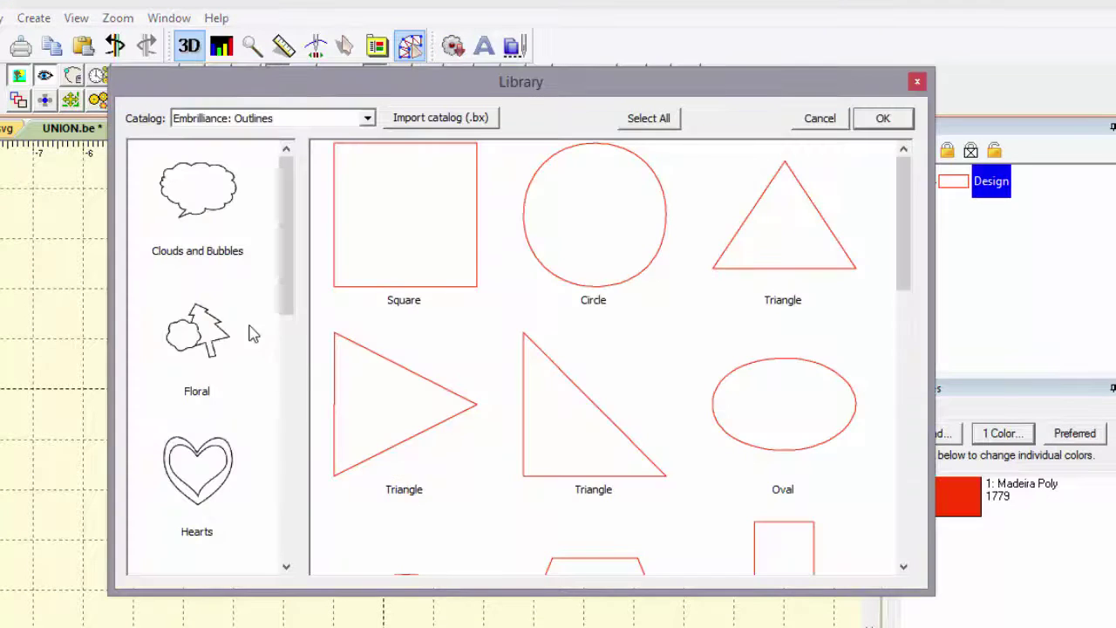
left_click(220, 448)
left_click(442, 230)
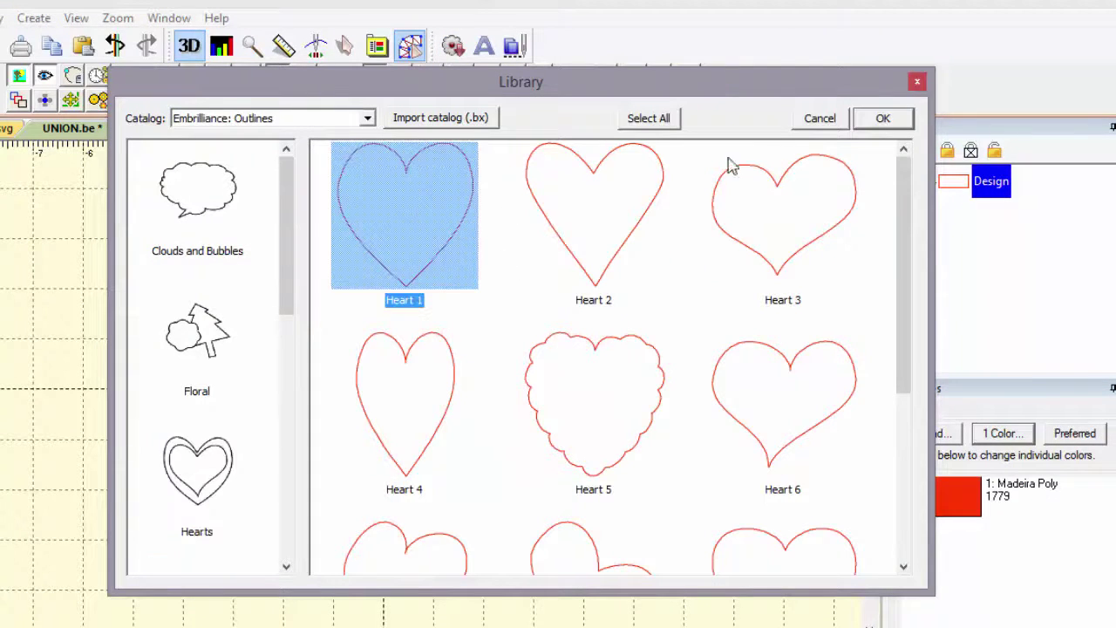
left_click(879, 118)
Narrow the rectangle into a thin band across the heart's middle.
left_click(594, 301)
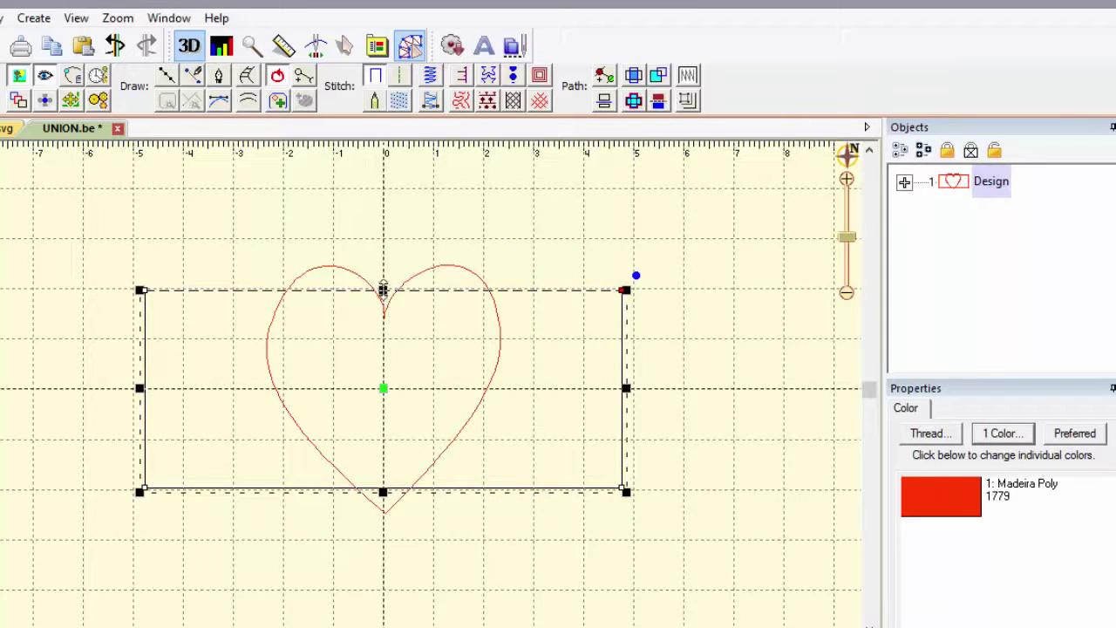
left_click_drag(383, 290, 384, 339)
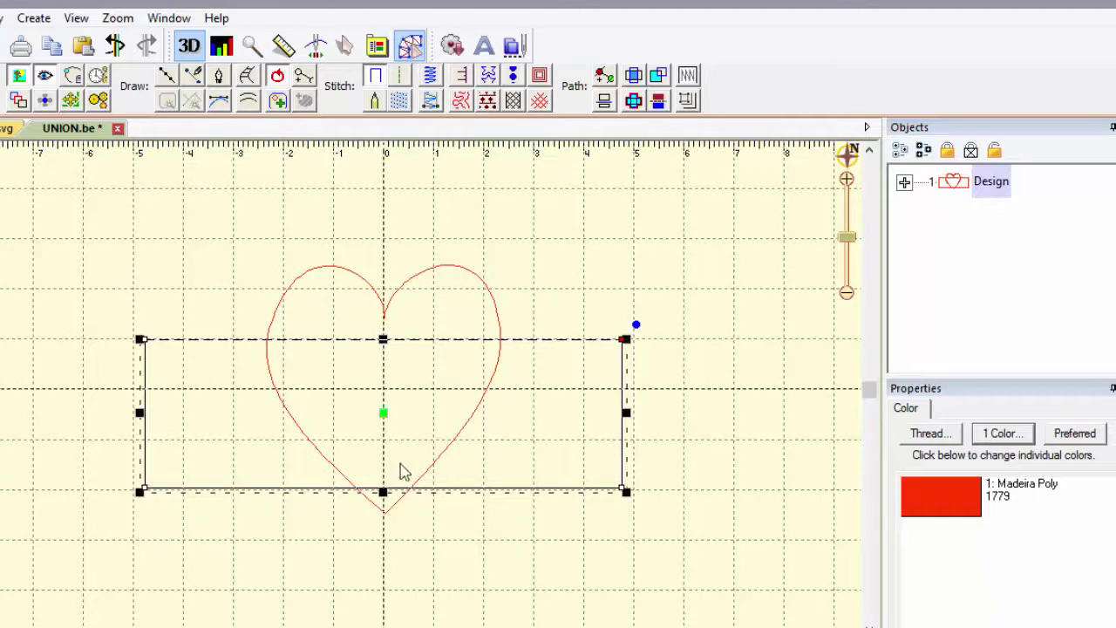
left_click_drag(383, 485, 385, 445)
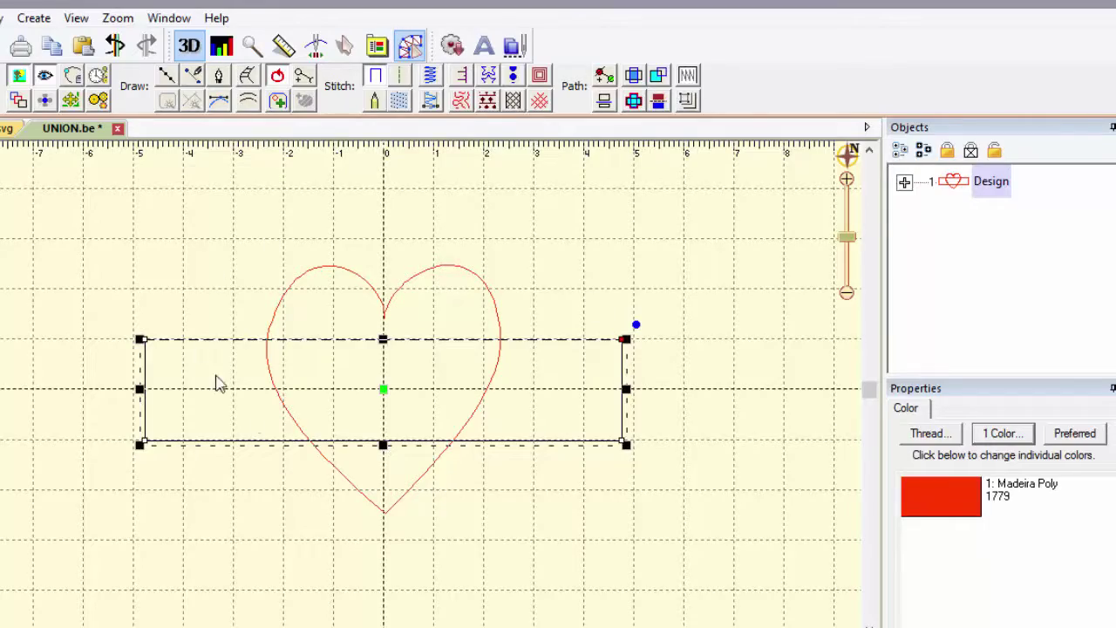
Combine the rectangle and heart into one Union shape and make it a satin border.
left_click(905, 182)
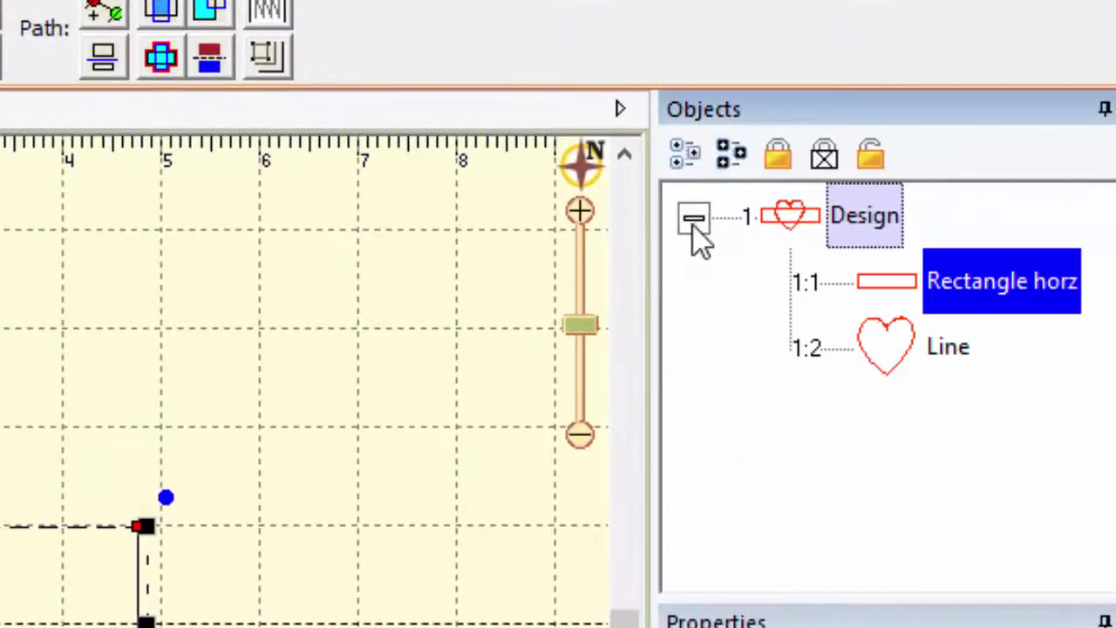
left_click(784, 215)
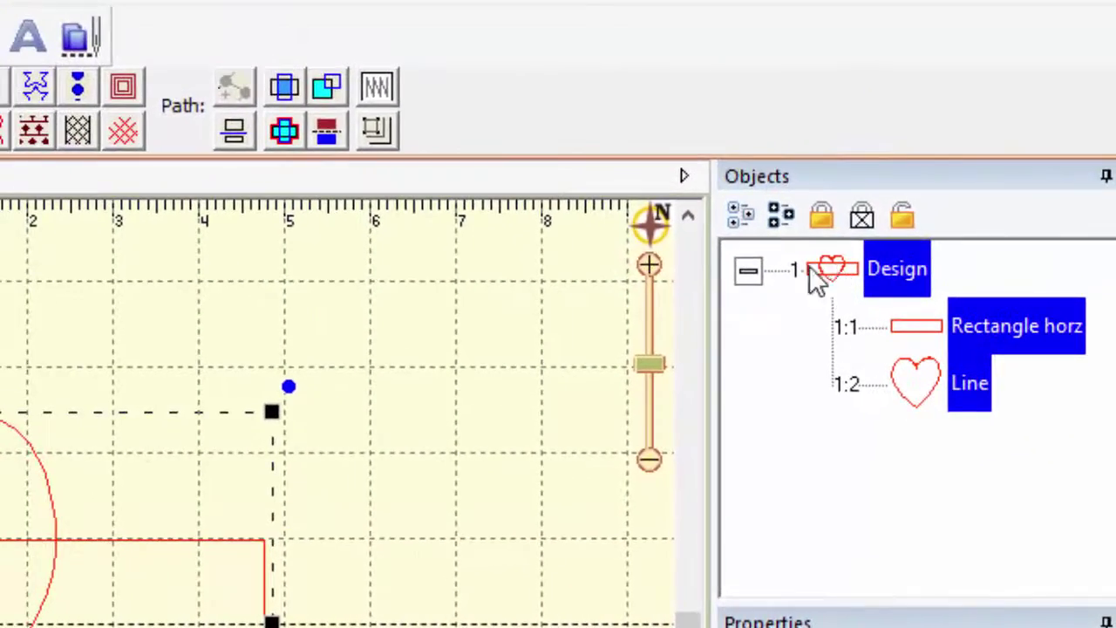
left_click(297, 133)
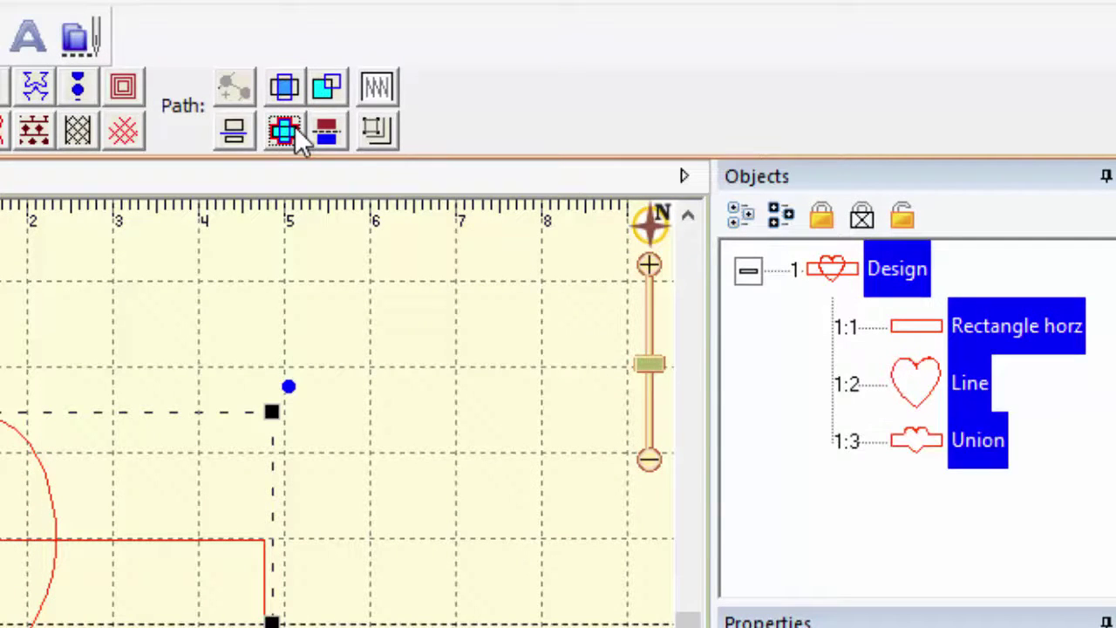
left_click(912, 454)
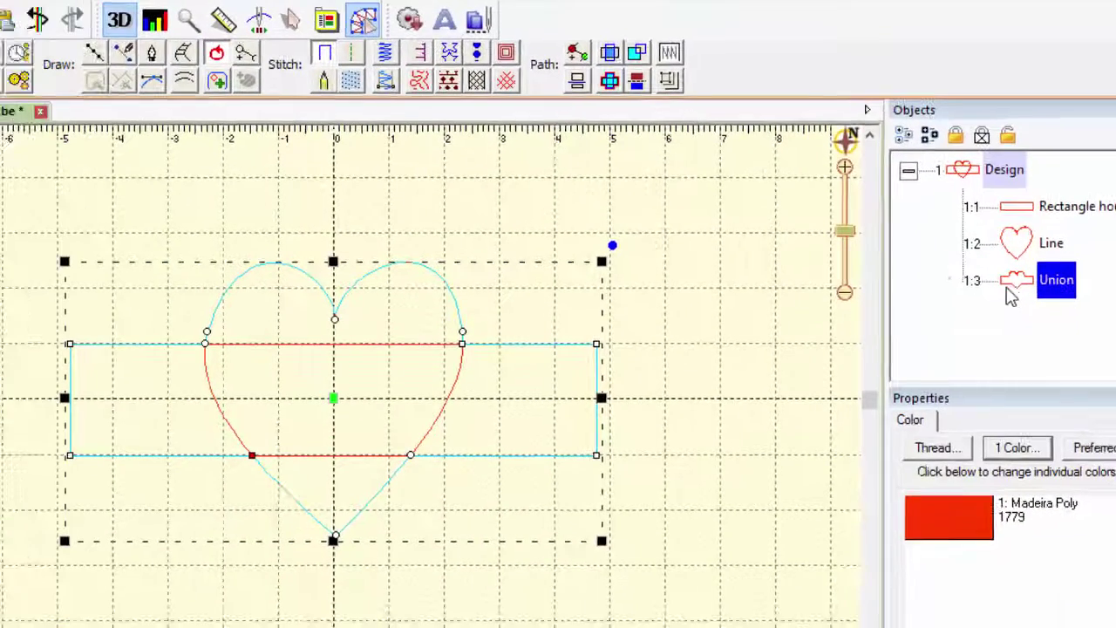
left_click(387, 58)
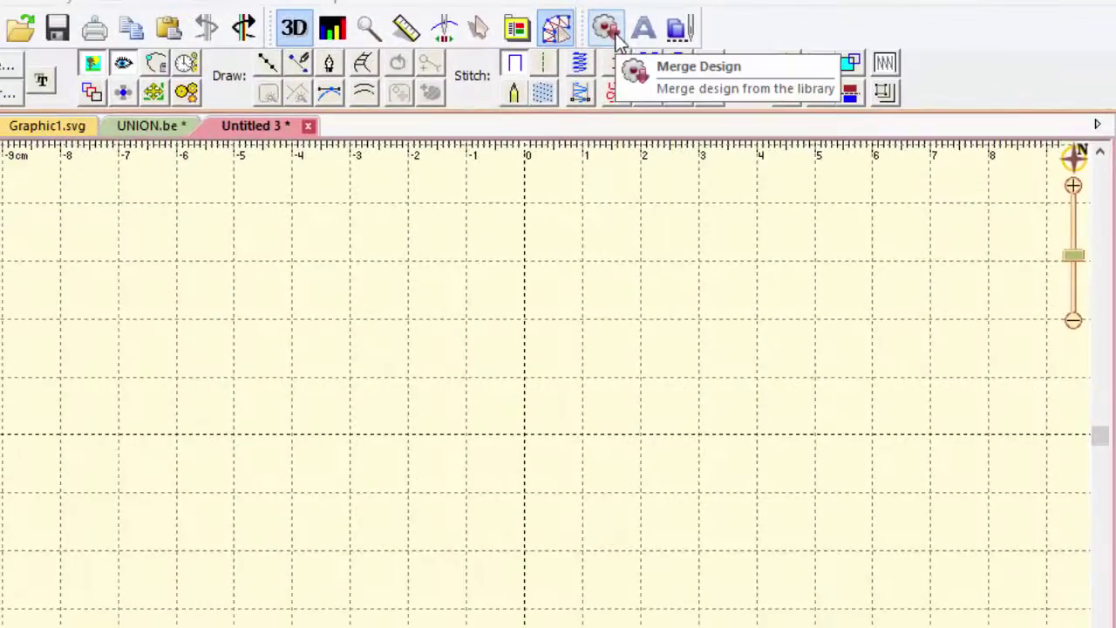
Insert the Gingerbread 1 outline and enlarge it around its centre to 50.2 × 75.4 mm.
left_click(608, 30)
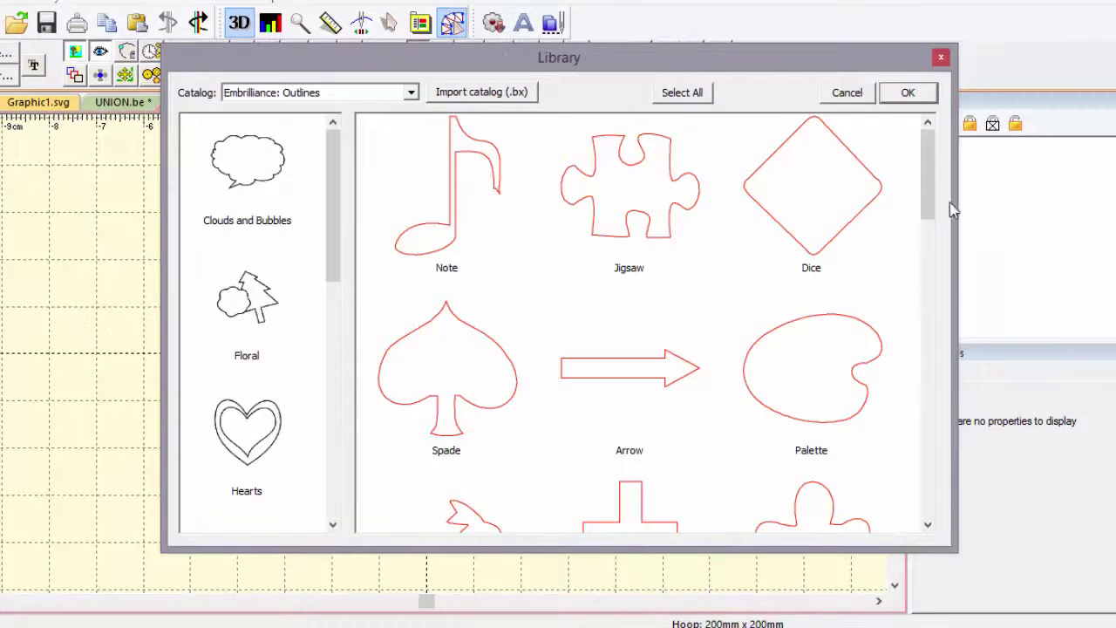
left_click_drag(930, 204, 922, 401)
left_click(481, 377)
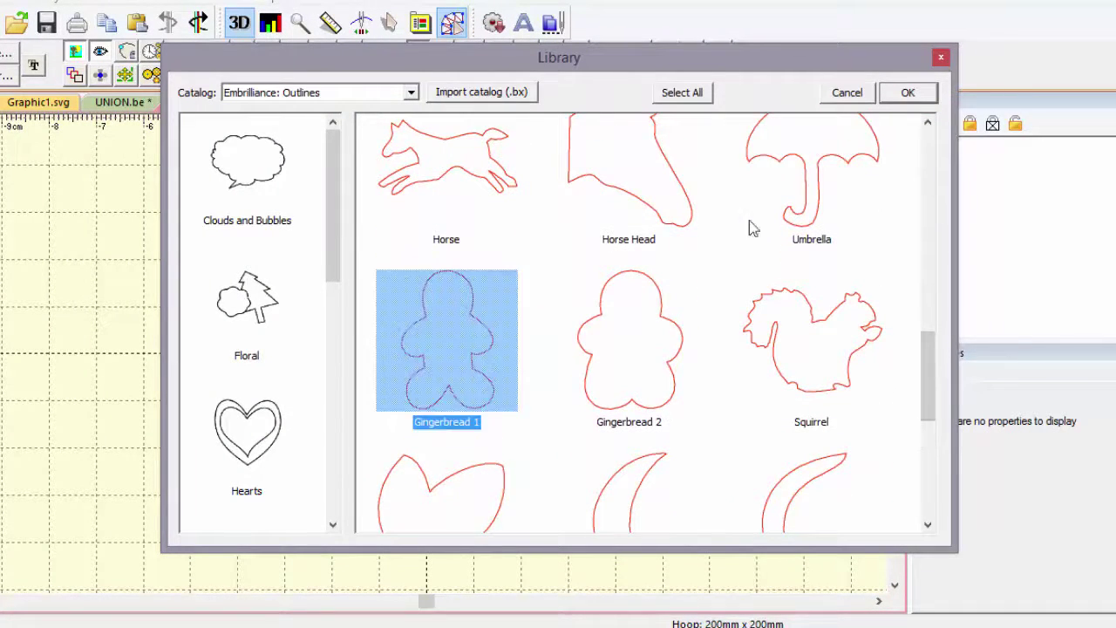
left_click(913, 92)
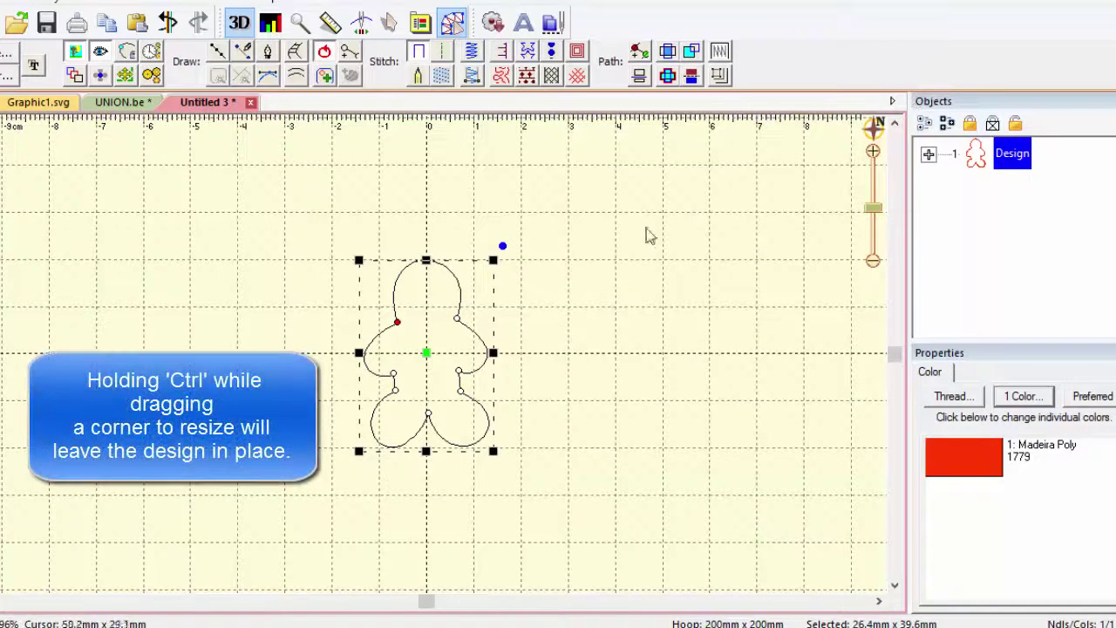
left_click_drag(493, 260, 609, 188)
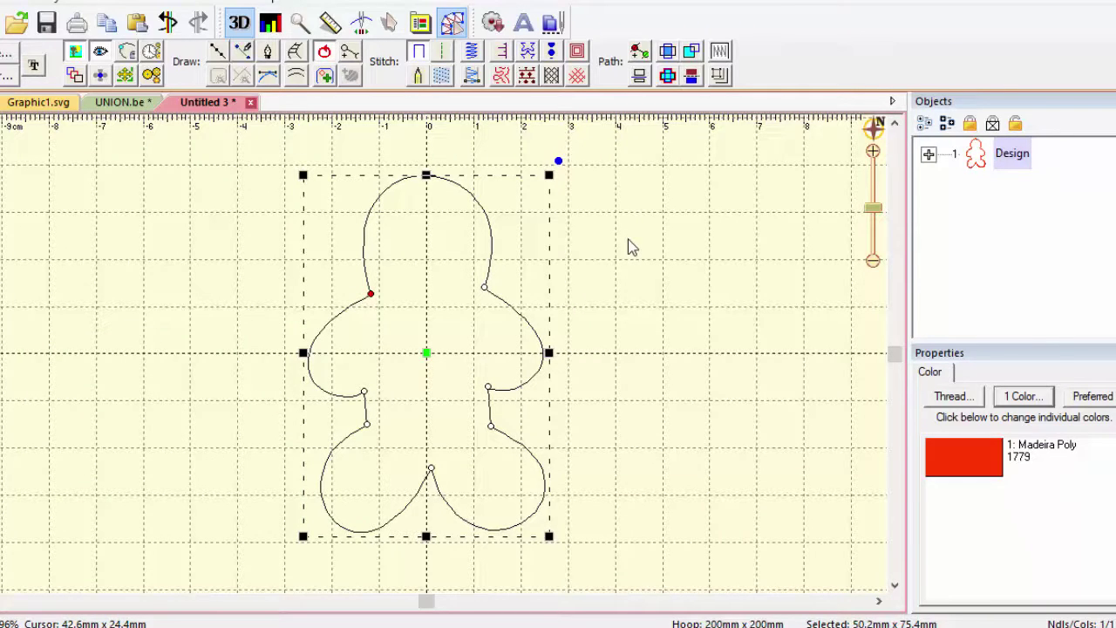
Insert the Floral 5 scalloped shape from the Library's Floral category.
left_click(494, 24)
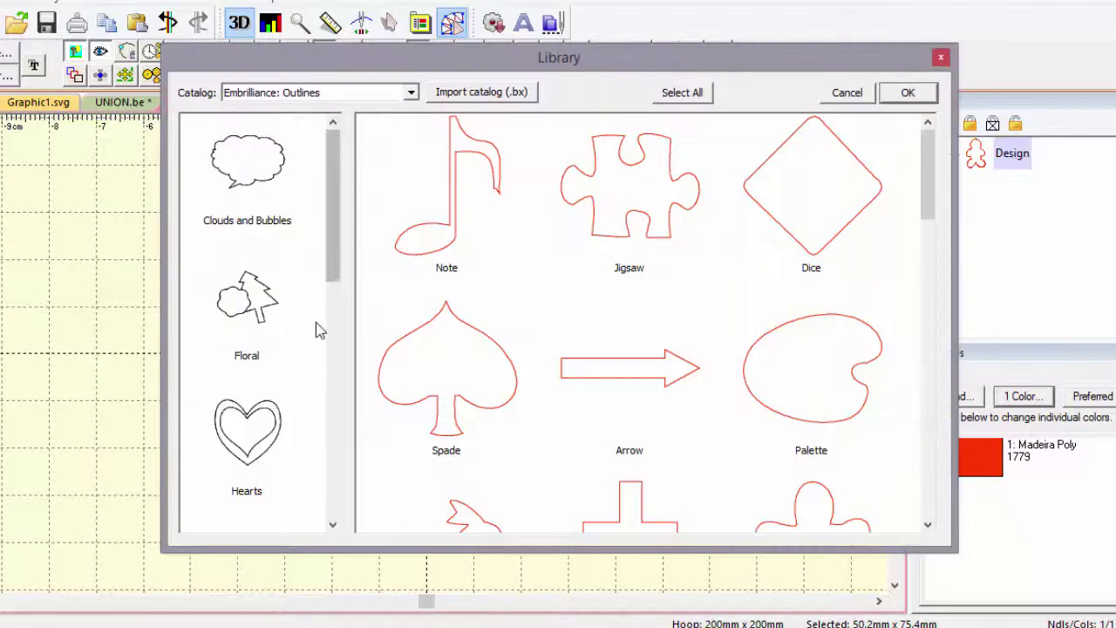
left_click_drag(332, 274, 333, 290)
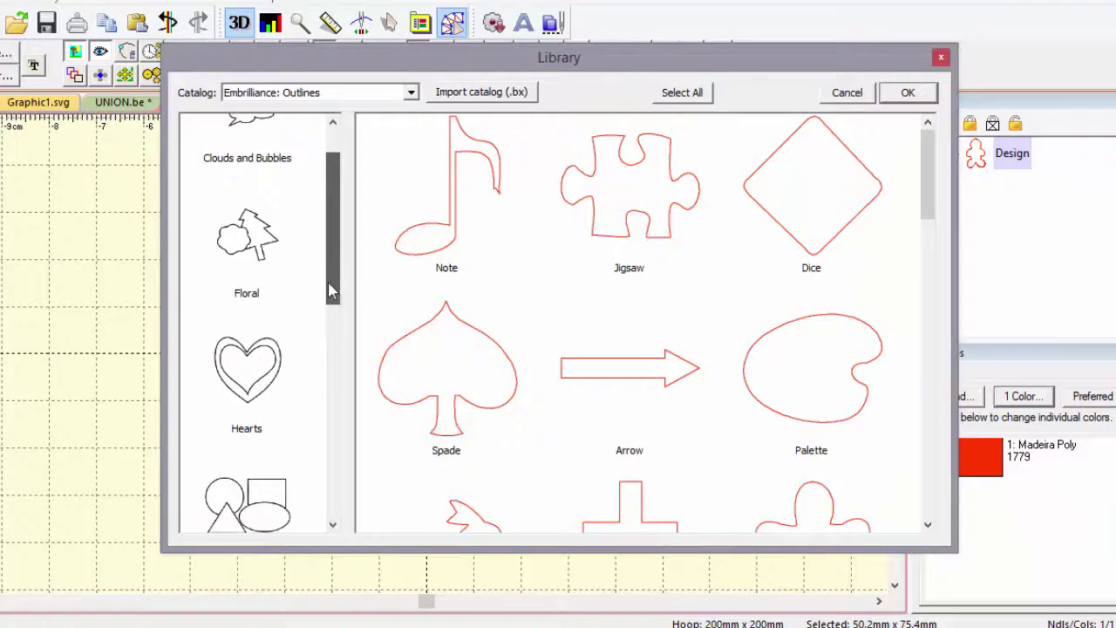
left_click(257, 253)
left_click_drag(932, 176, 932, 219)
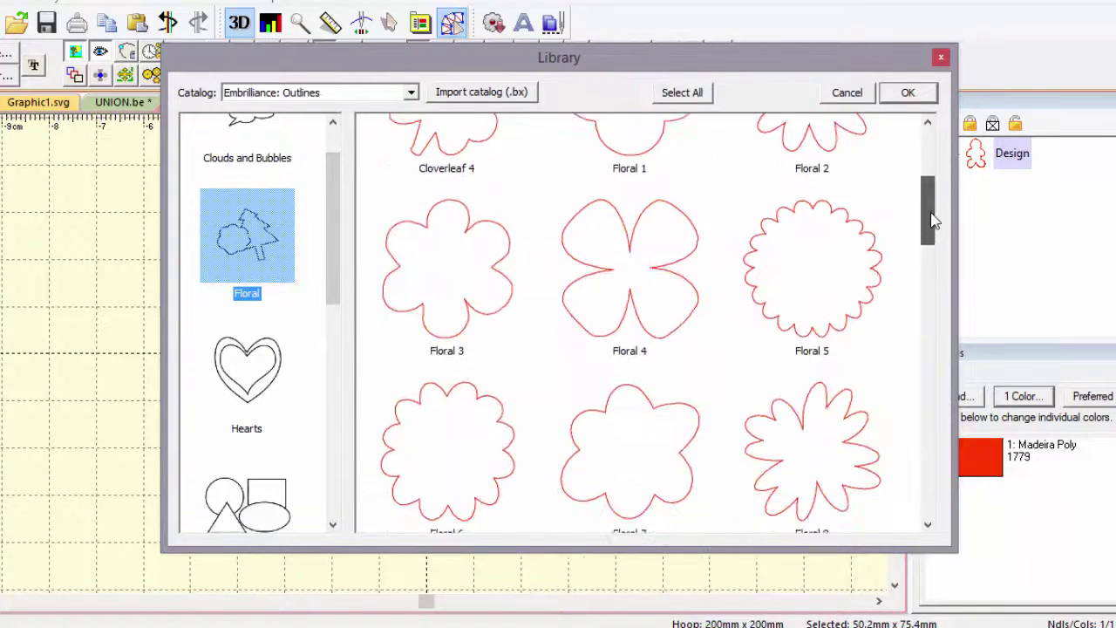
left_click(832, 254)
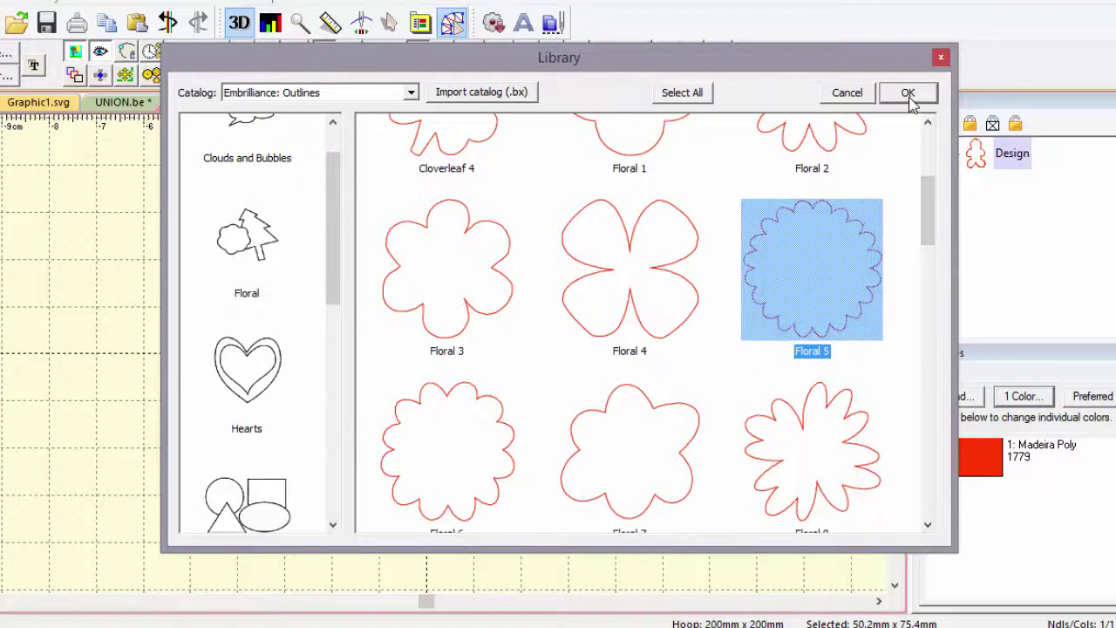
left_click(908, 93)
left_click(623, 319)
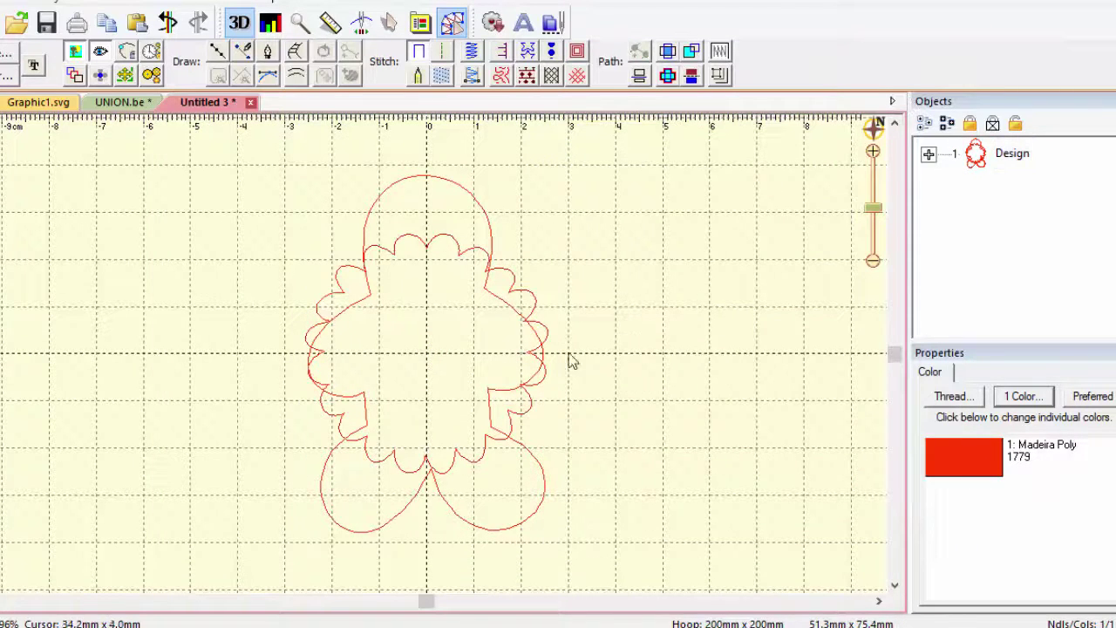
Move the scallop over the gingerbread's head and remove it with Logical SUBTRACT.
left_click(513, 424)
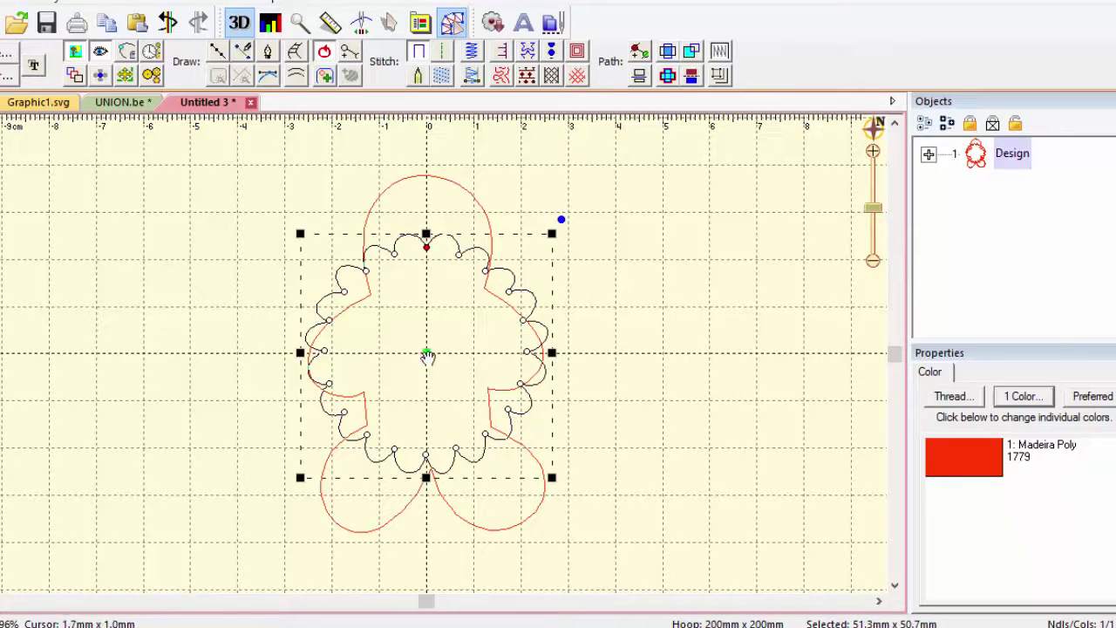
left_click_drag(428, 356, 540, 171)
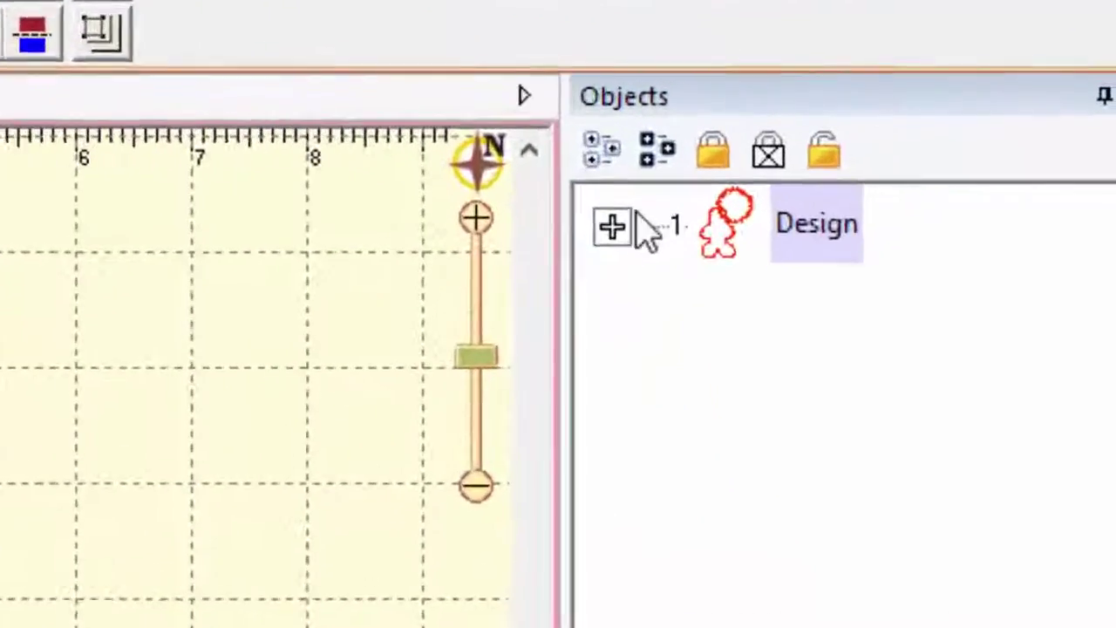
left_click(929, 154)
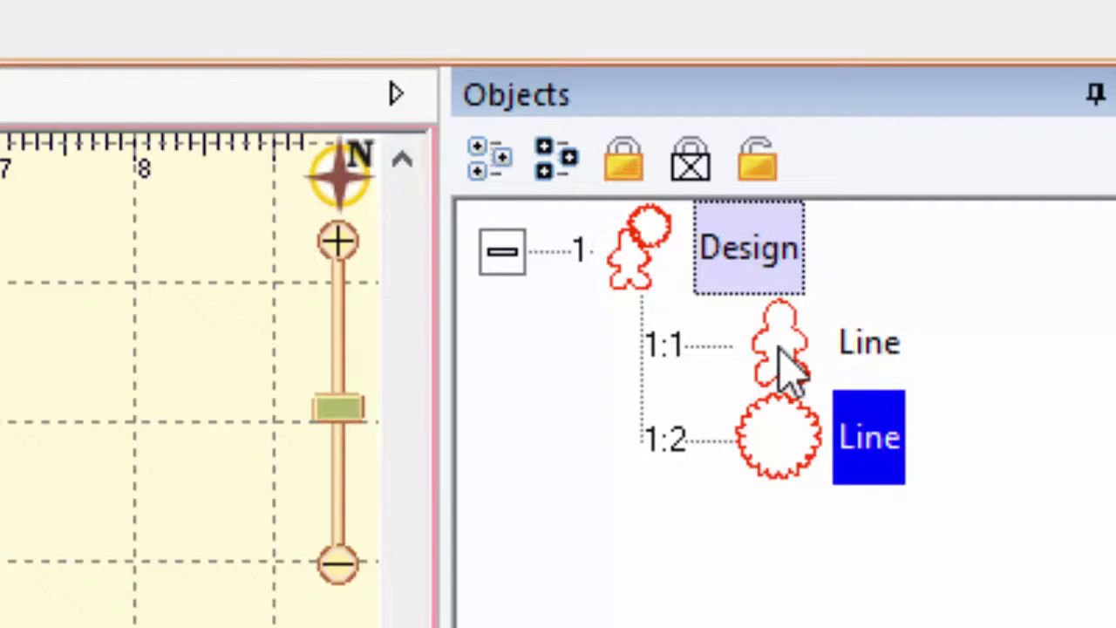
left_click(639, 249)
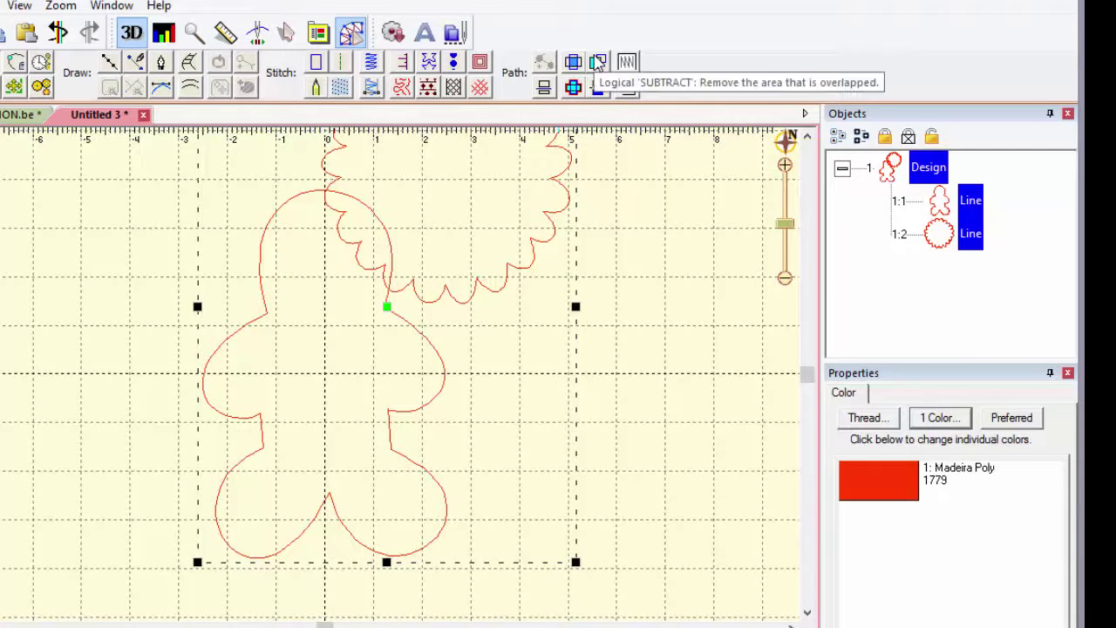
left_click(598, 62)
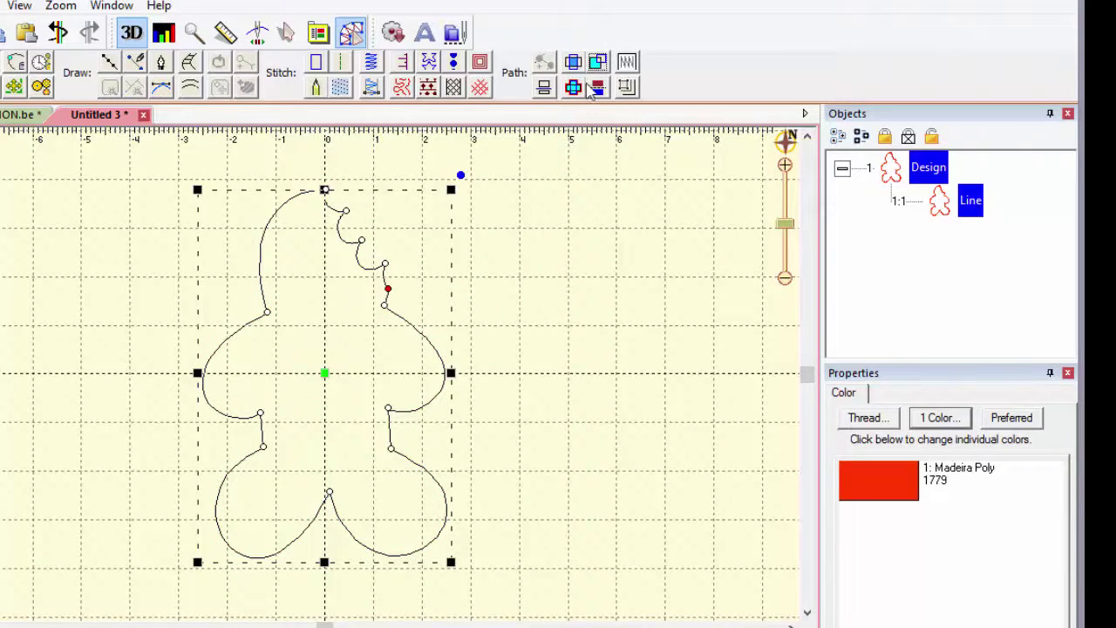
left_click(520, 247)
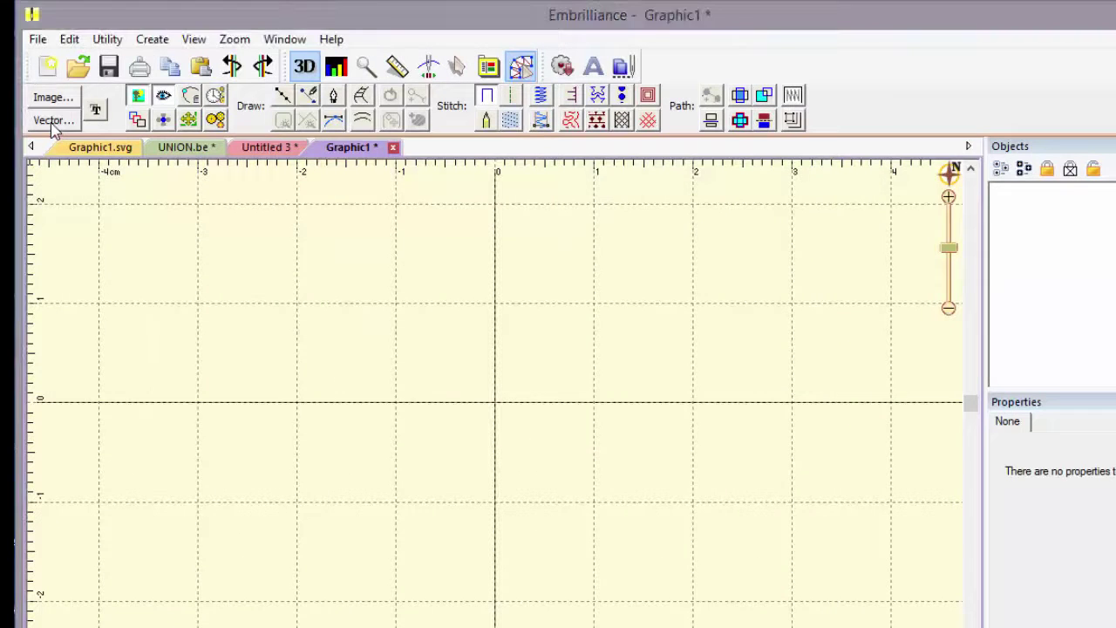
Start a vector import, choosing Graphic1.svg from the SVG folder.
left_click(52, 120)
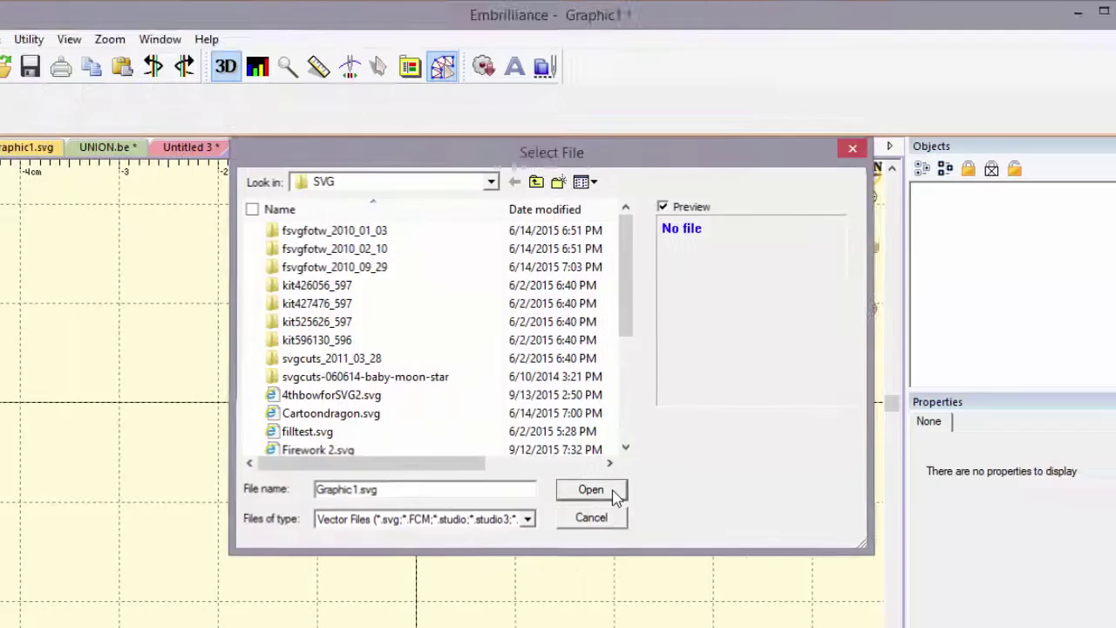
Import Graphic1.svg and select its three overlapping circles together.
left_click(615, 493)
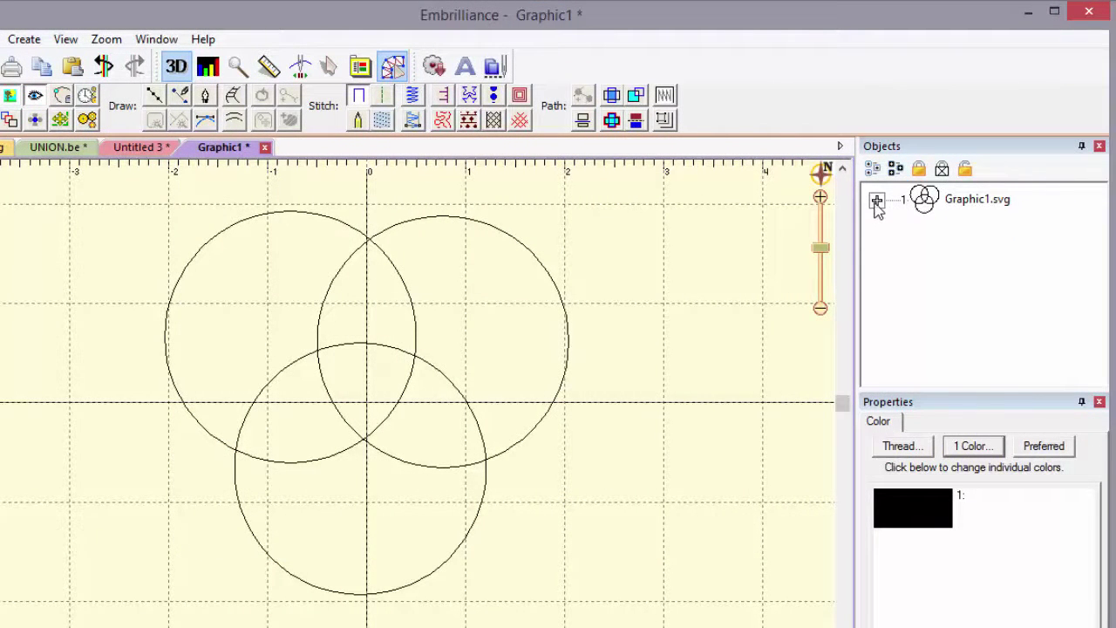
left_click(878, 200)
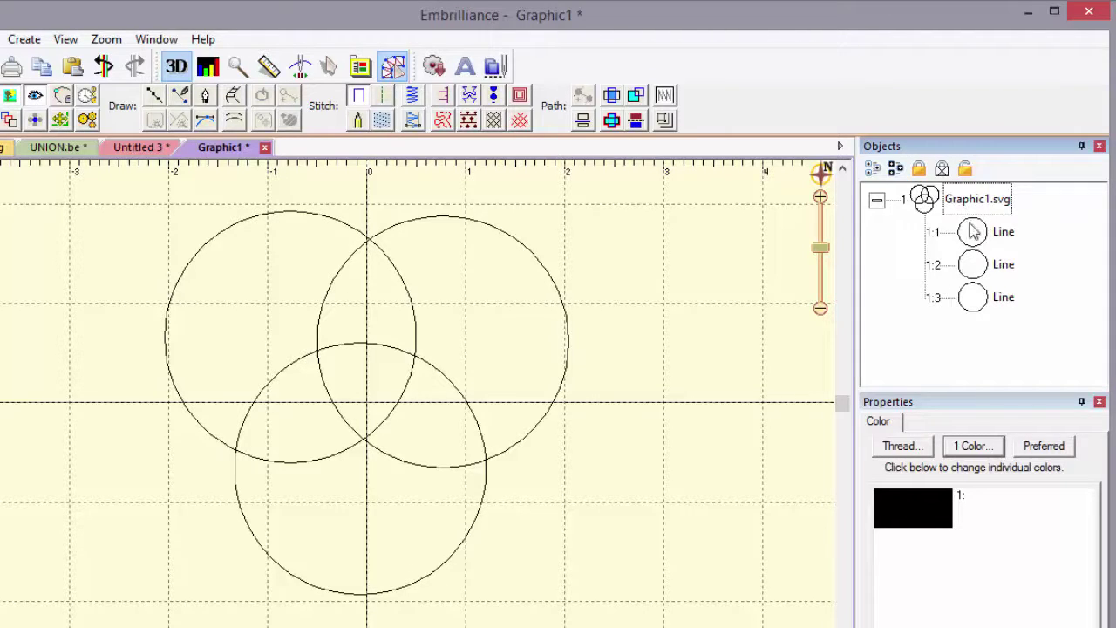
left_click(321, 223)
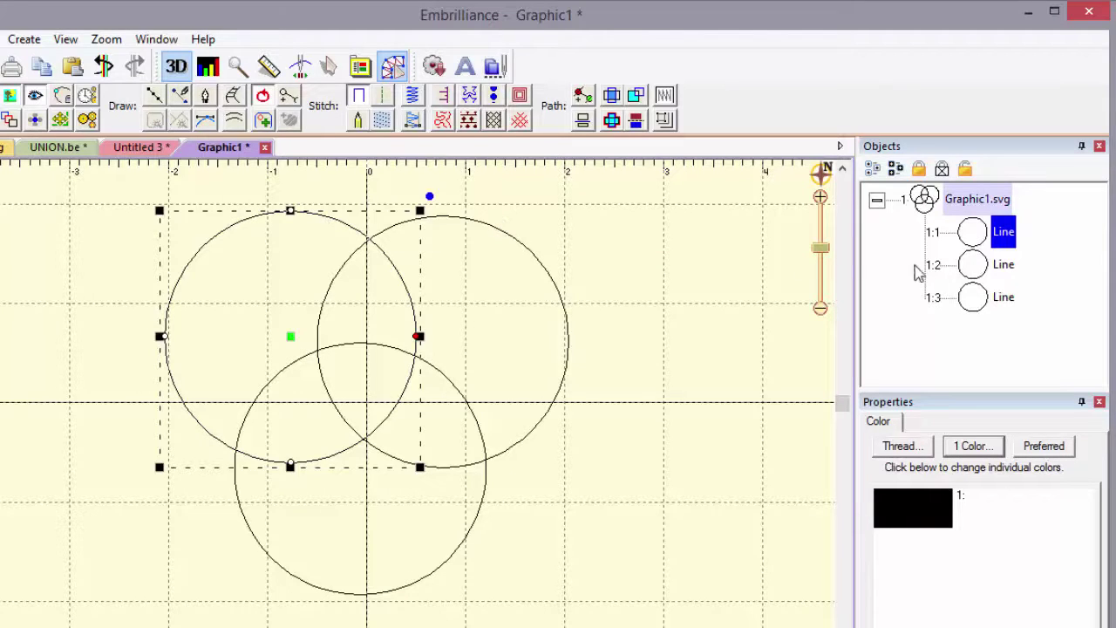
left_click(984, 272)
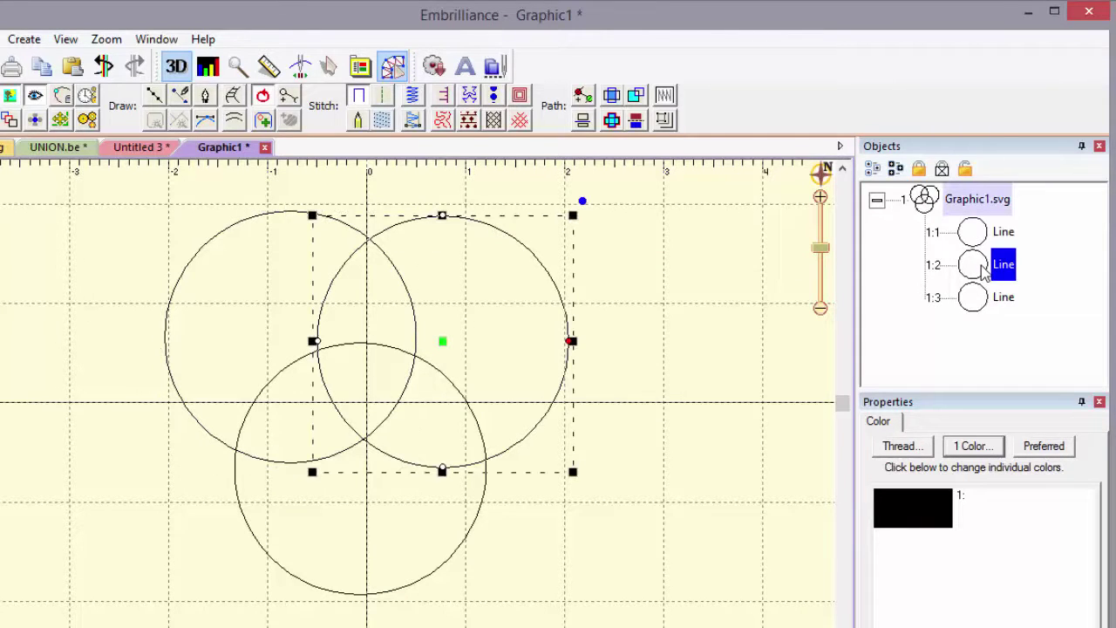
left_click(985, 299)
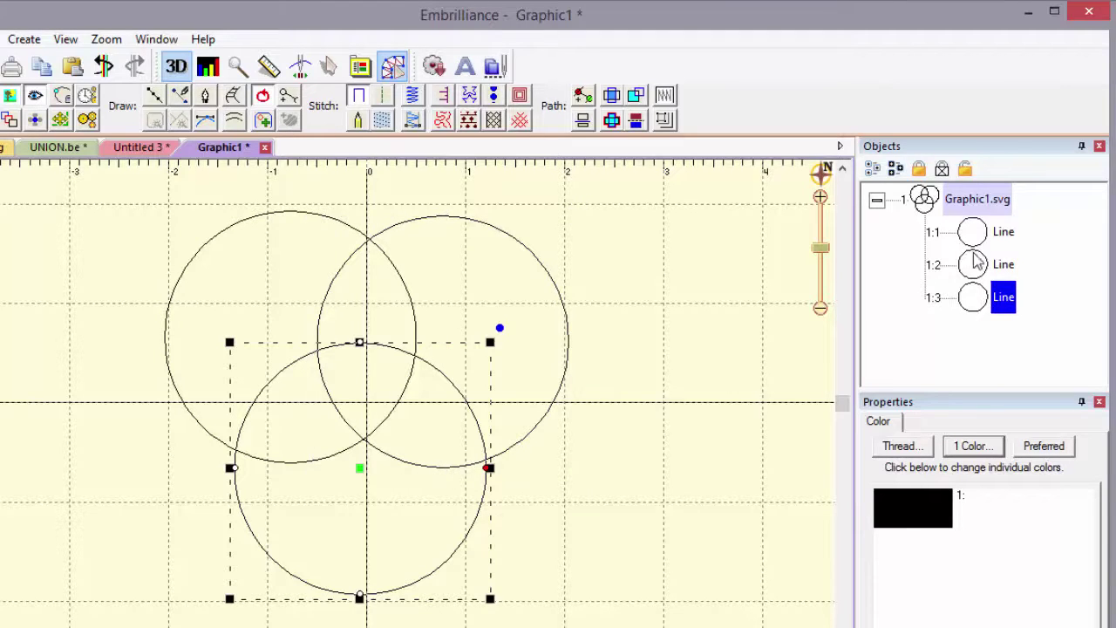
left_click(926, 200)
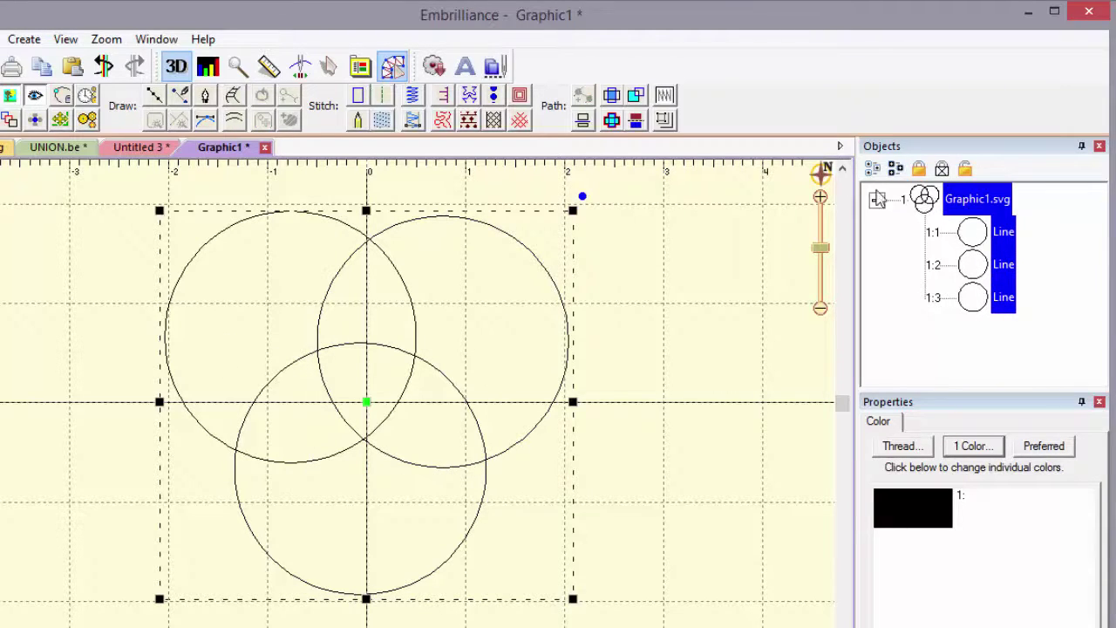
Flatten the circles to remove the overlapping arcs and inspect each resulting shape.
left_click(637, 122)
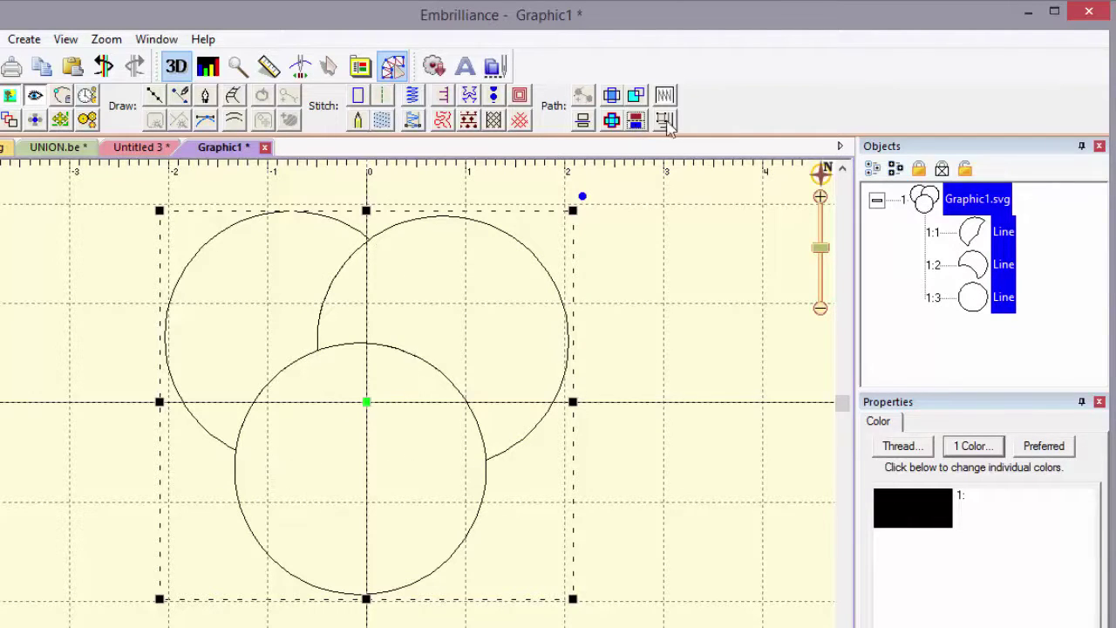
left_click(968, 231)
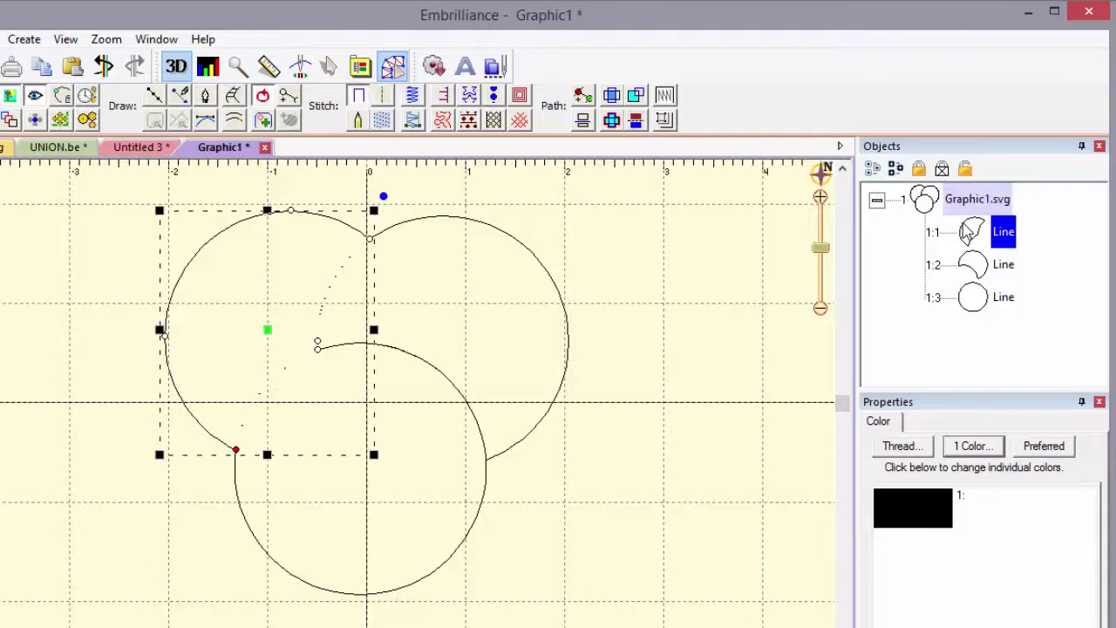
left_click(985, 267)
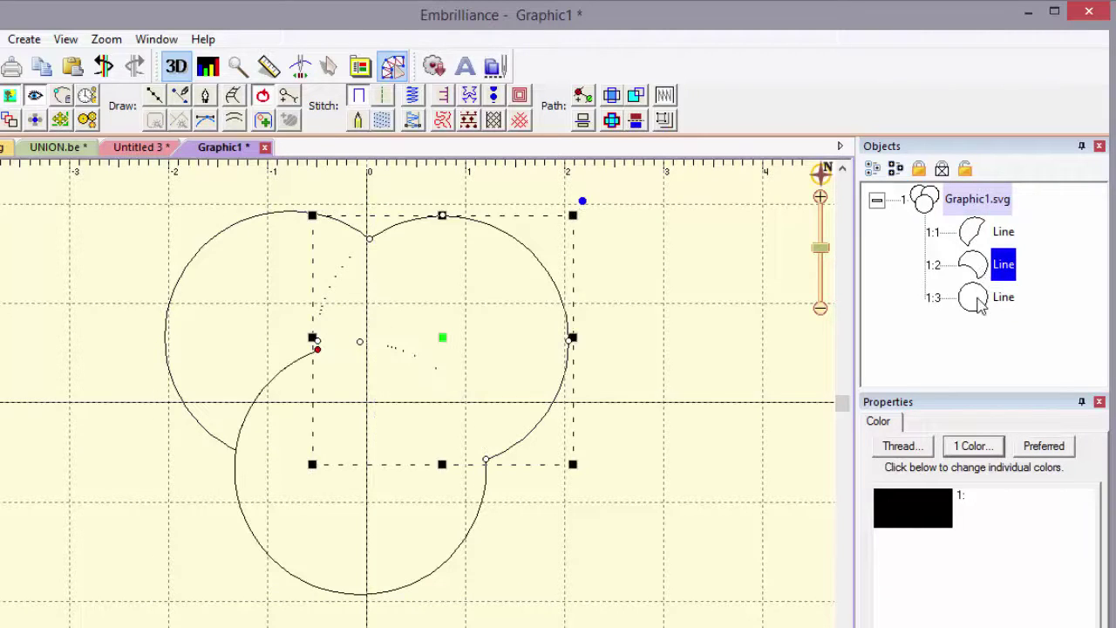
left_click(979, 297)
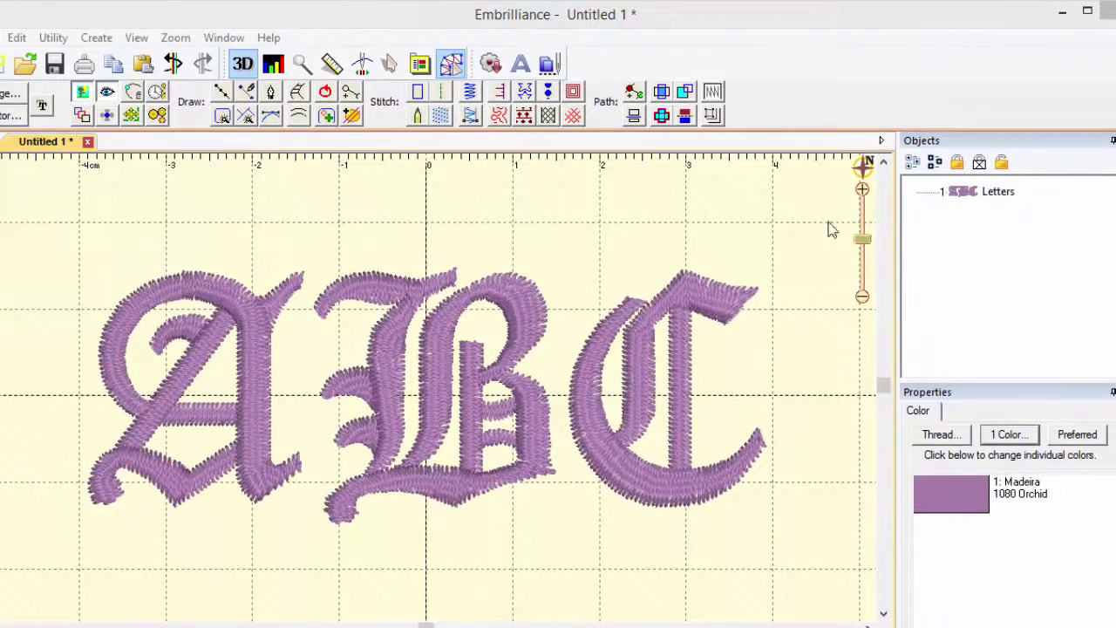
Create outlines from the stitched ABC letters and convert the A's outline to a 2.5 mm Run stitch.
left_click(713, 96)
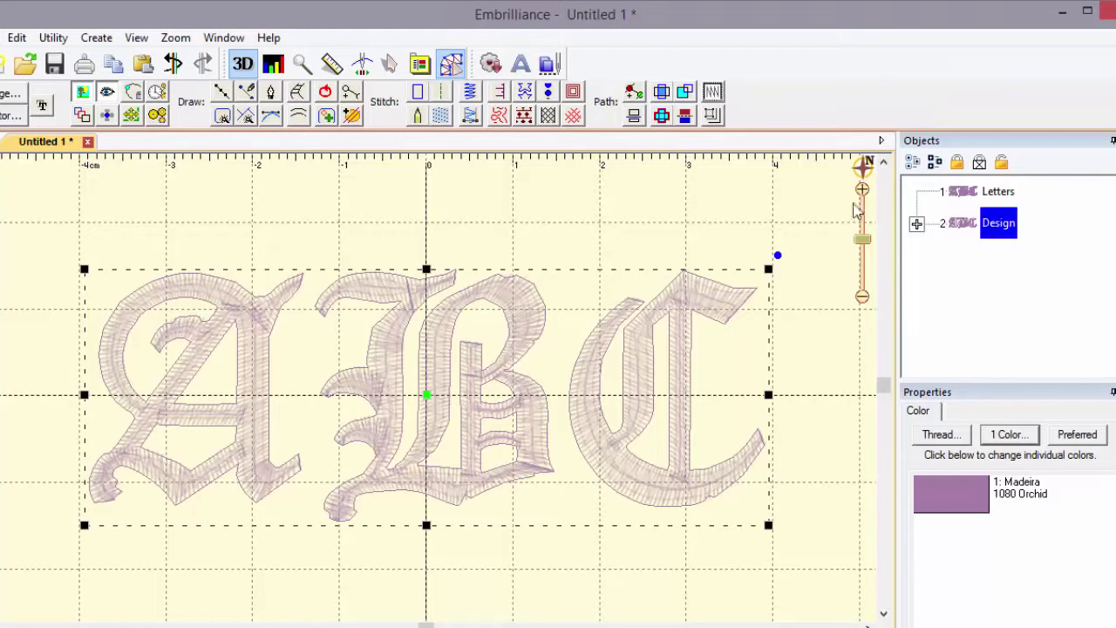
left_click(916, 225)
left_click(1012, 269)
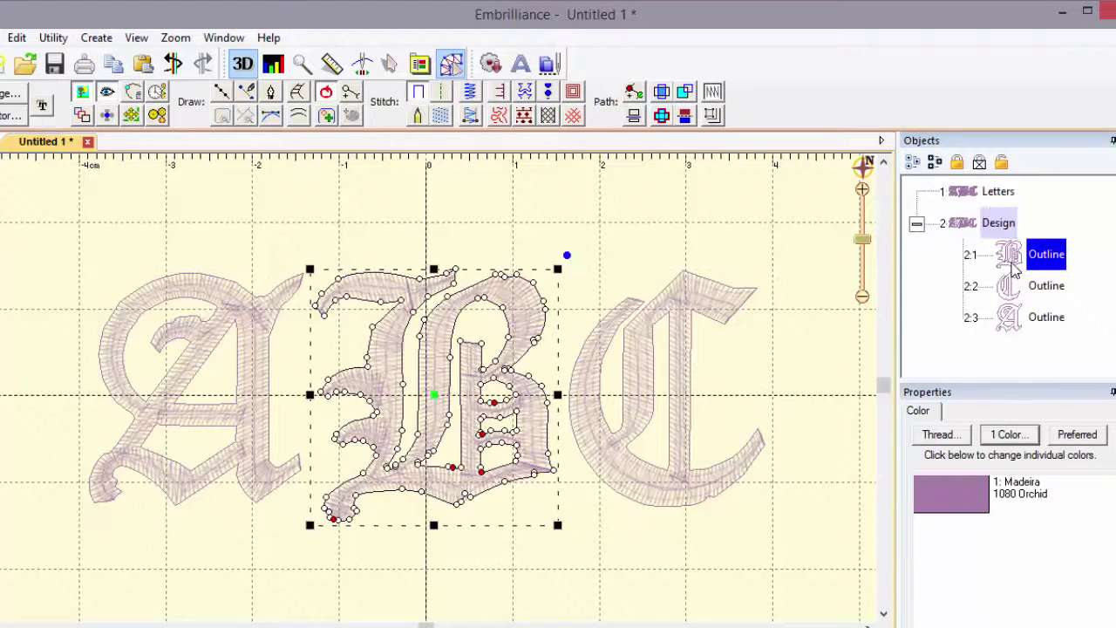
left_click(1012, 293)
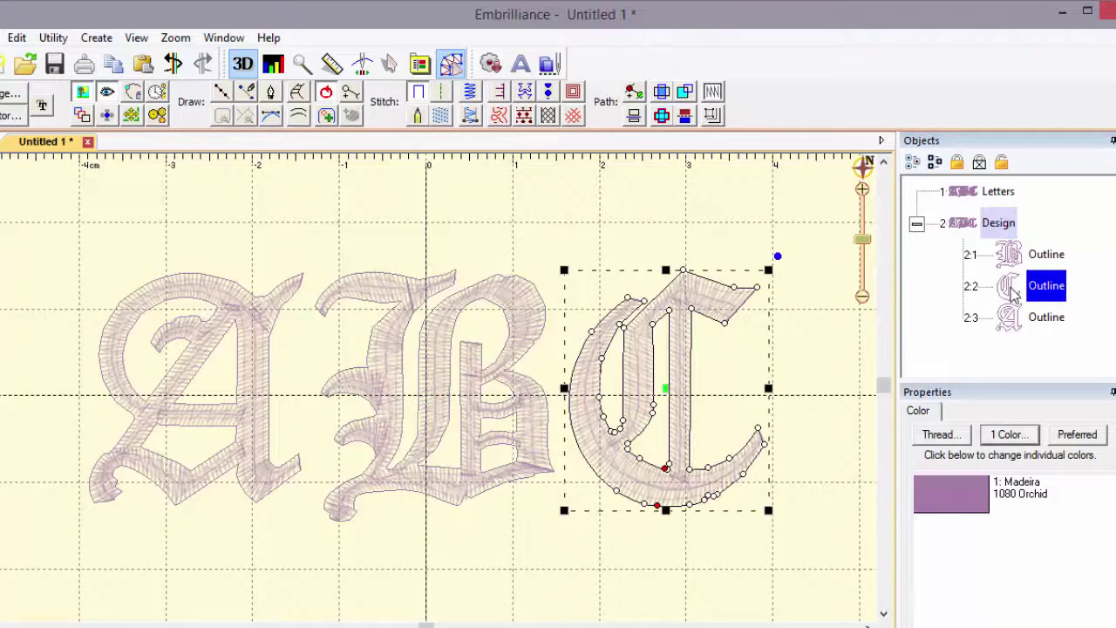
left_click(1012, 322)
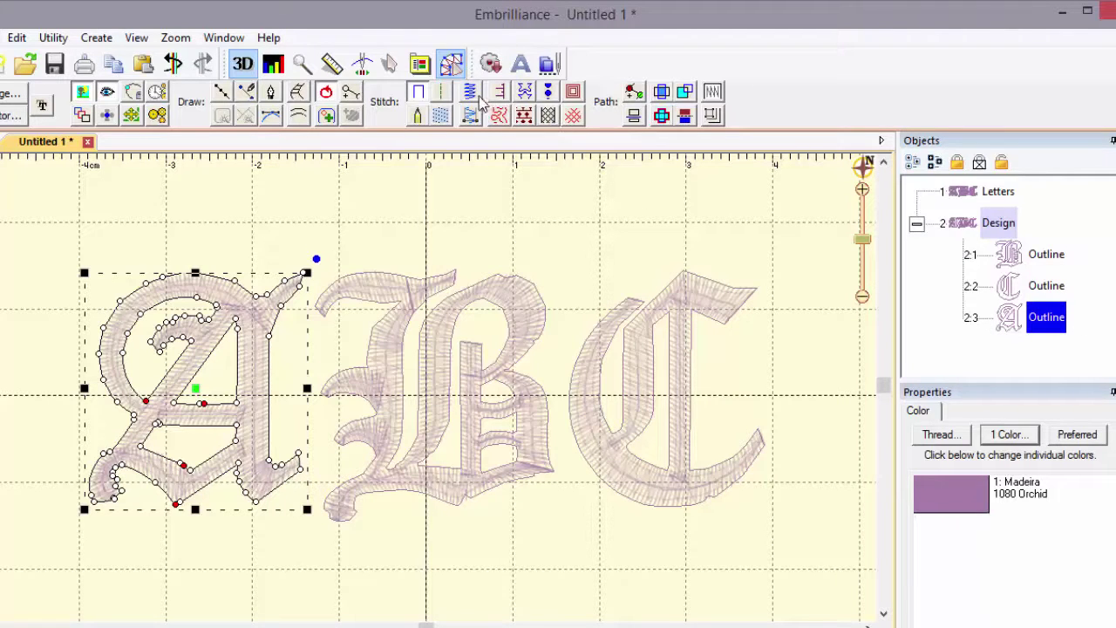
left_click(443, 95)
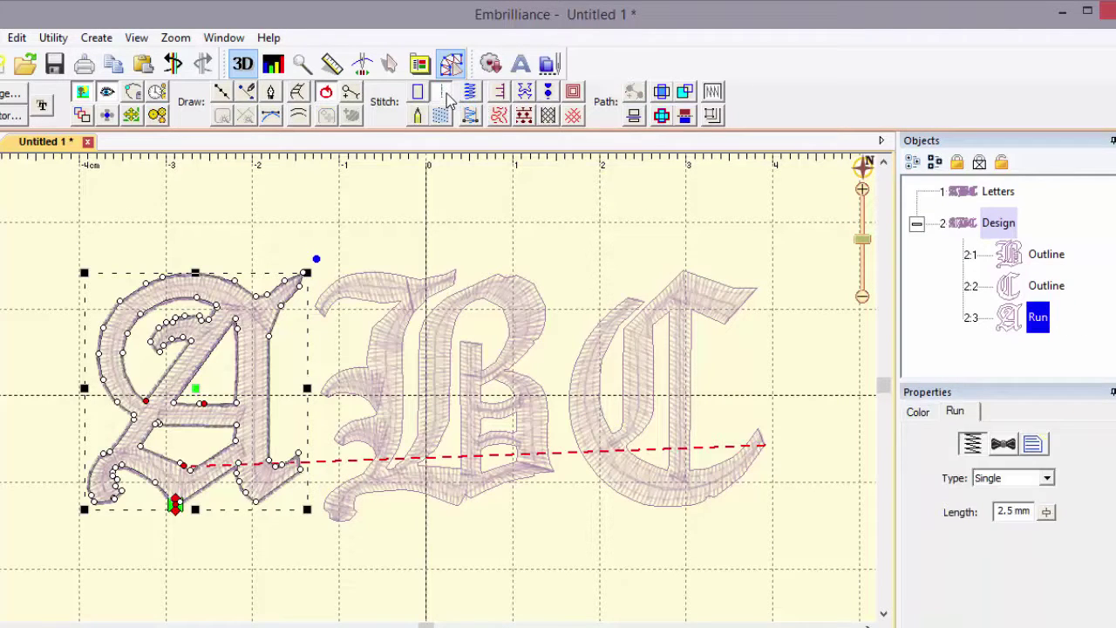
left_click(490, 234)
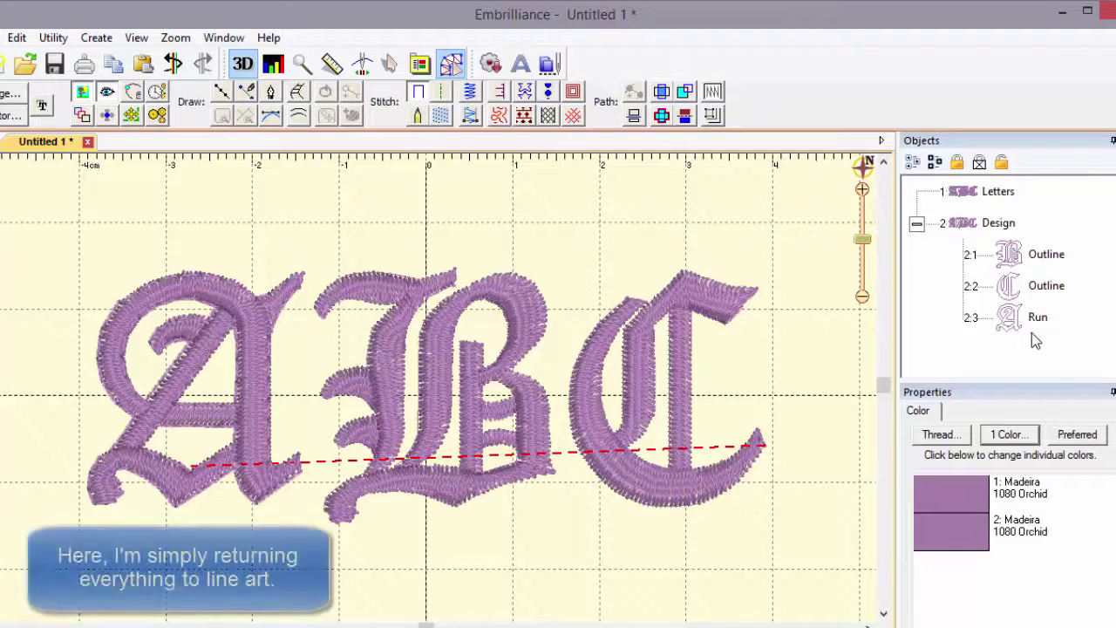
Convert the ABC outlines and run back to line art, then set a 6.2 mm inflate with holes removed.
left_click_drag(1058, 324, 1040, 254)
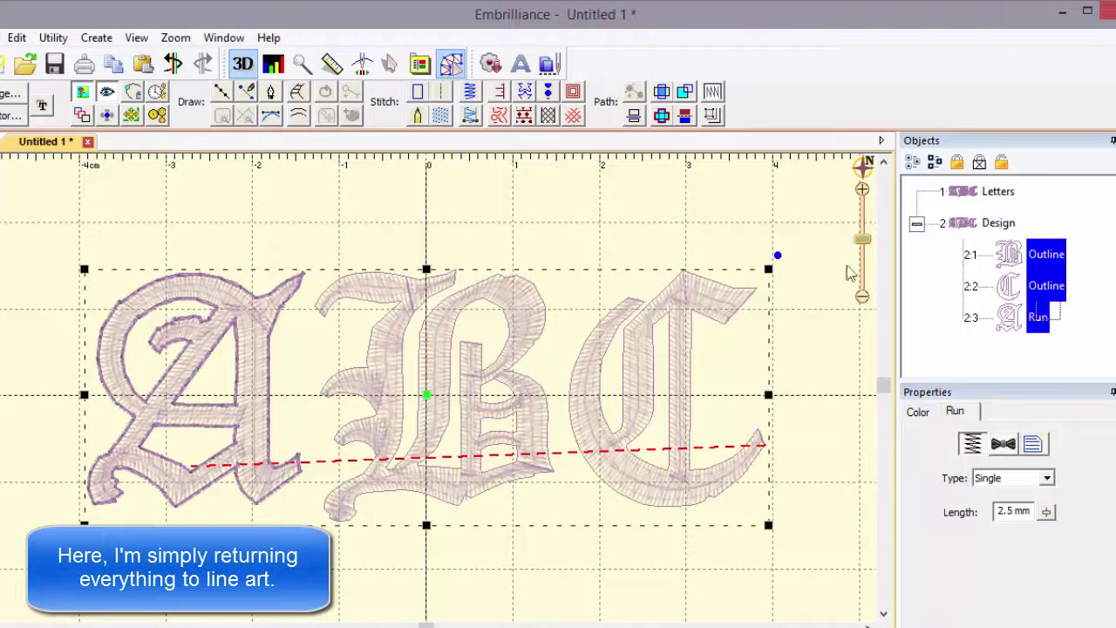
left_click(420, 95)
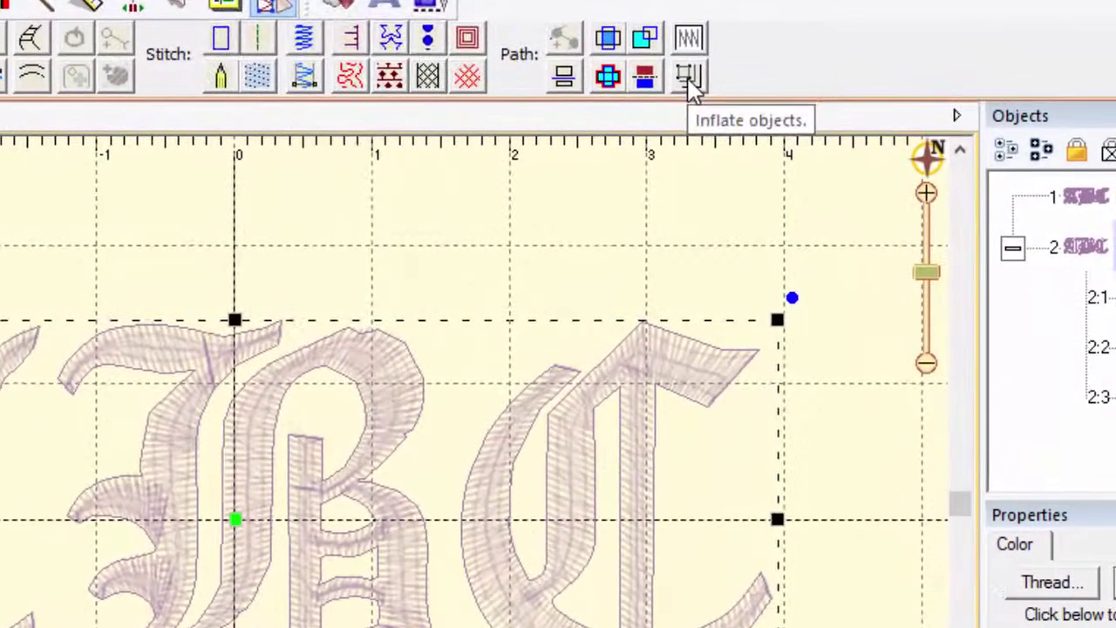
left_click(703, 99)
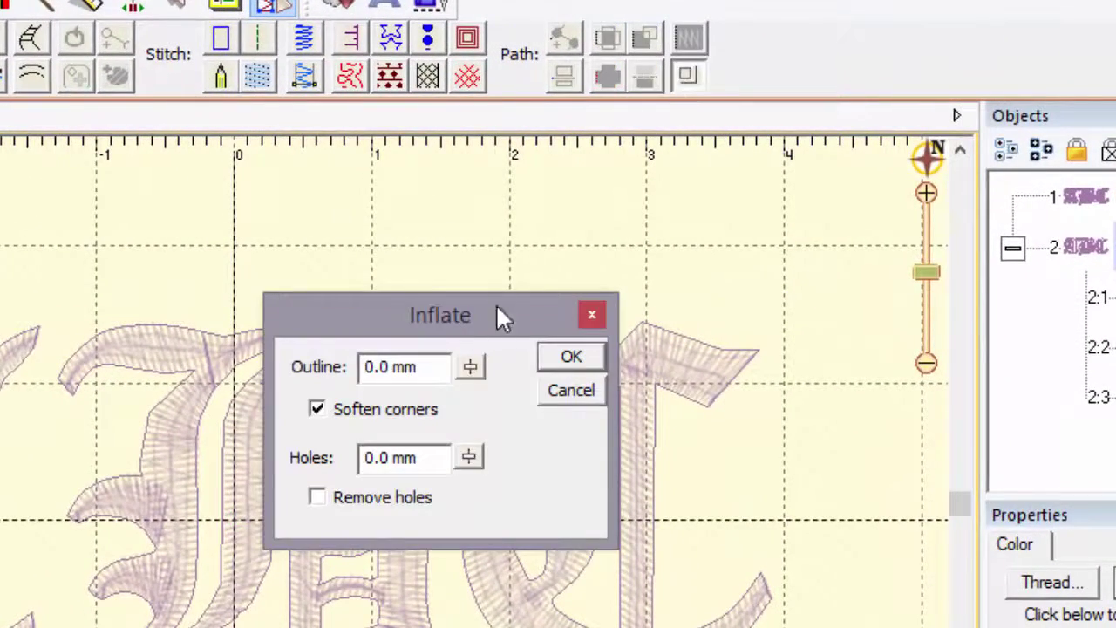
mouse_move(478, 364)
left_mouse_down()
mouse_move(474, 414)
mouse_move(479, 346)
left_mouse_up()
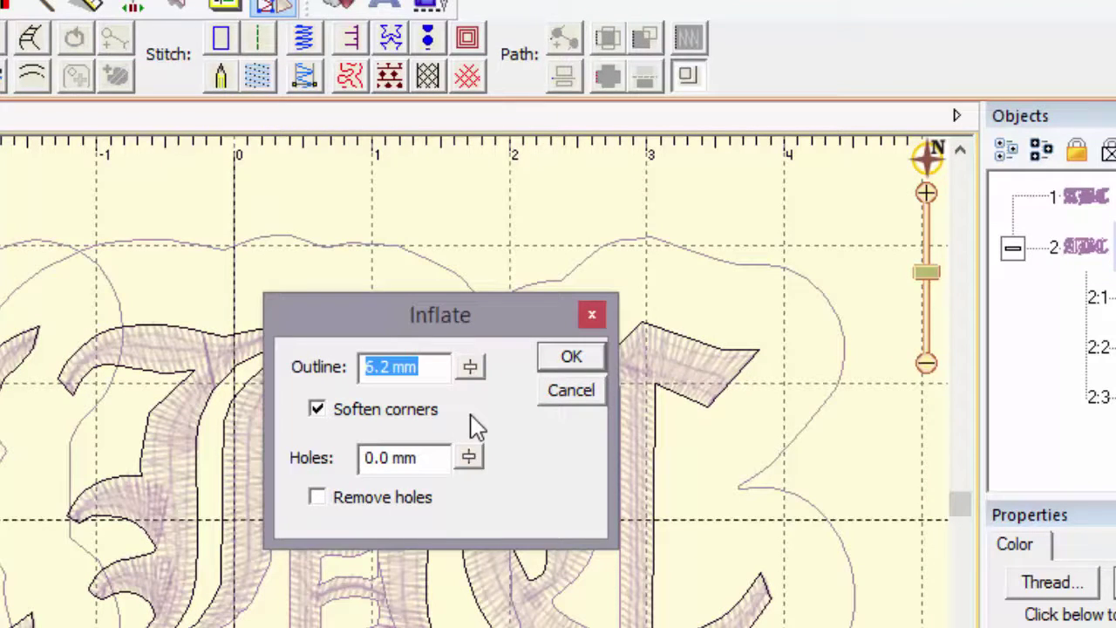
left_click(318, 497)
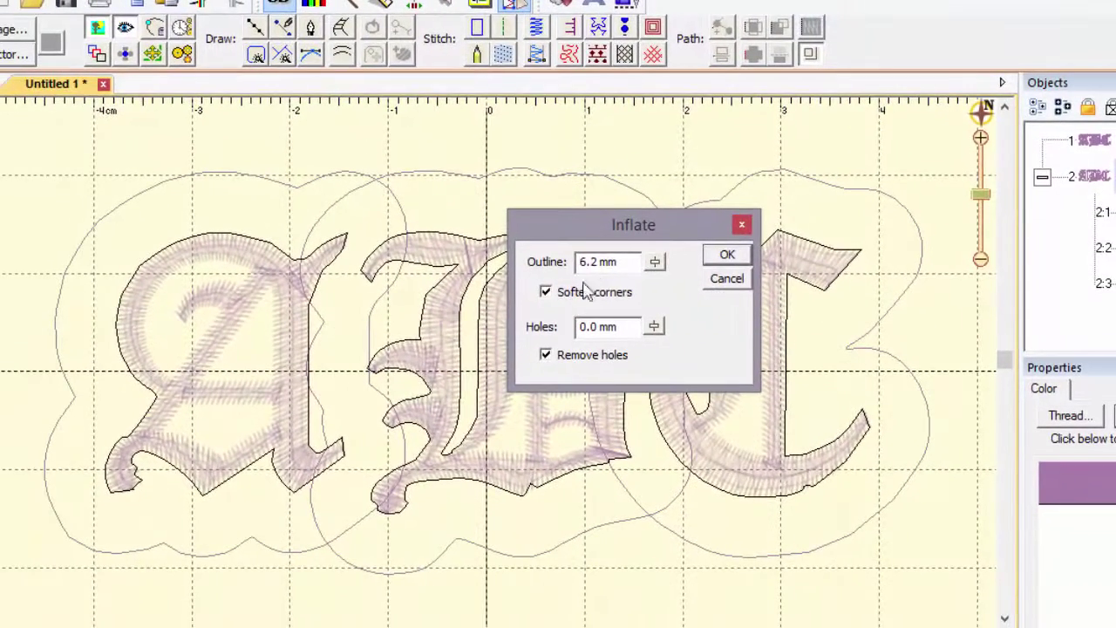
left_click_drag(628, 229, 803, 328)
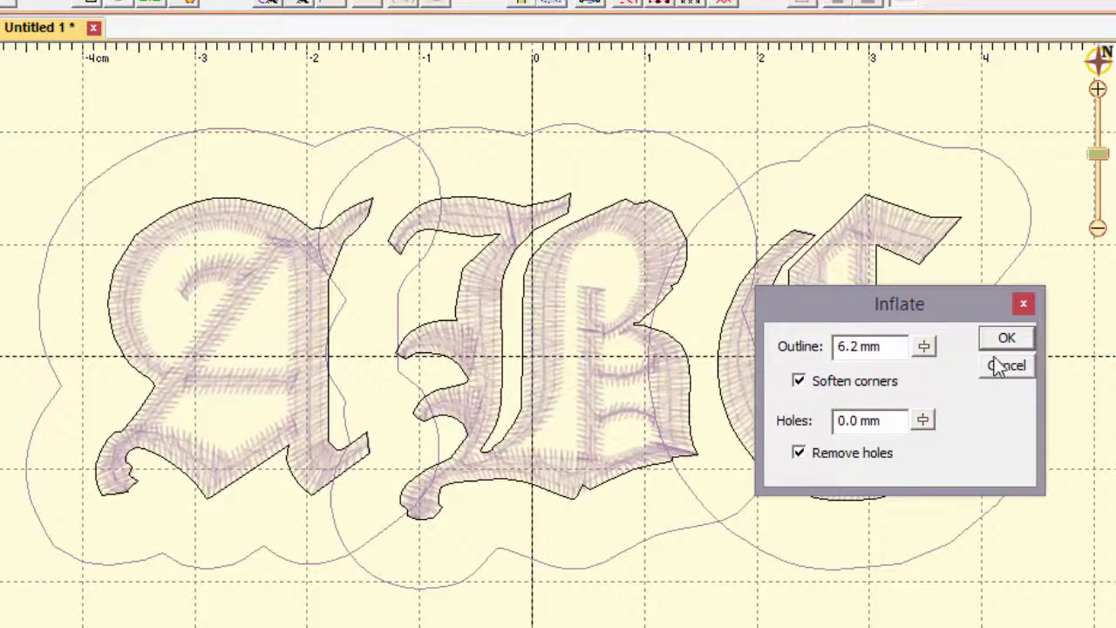
Apply the 6.2 mm inflation, union the inflated letters, and delete the original outline pieces.
left_click(1005, 341)
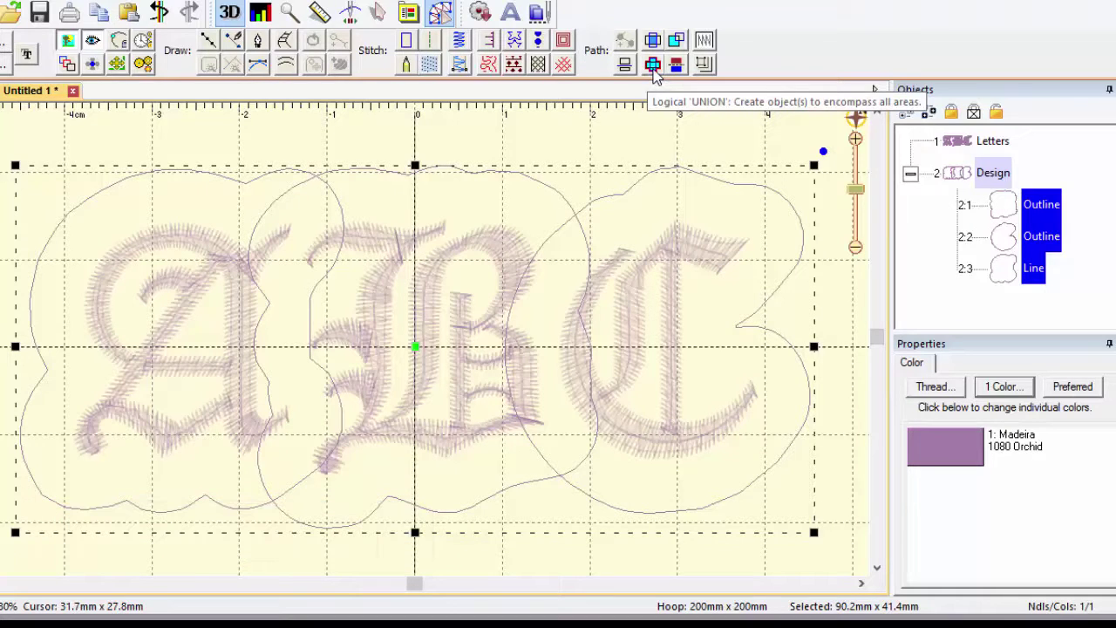
left_click(654, 69)
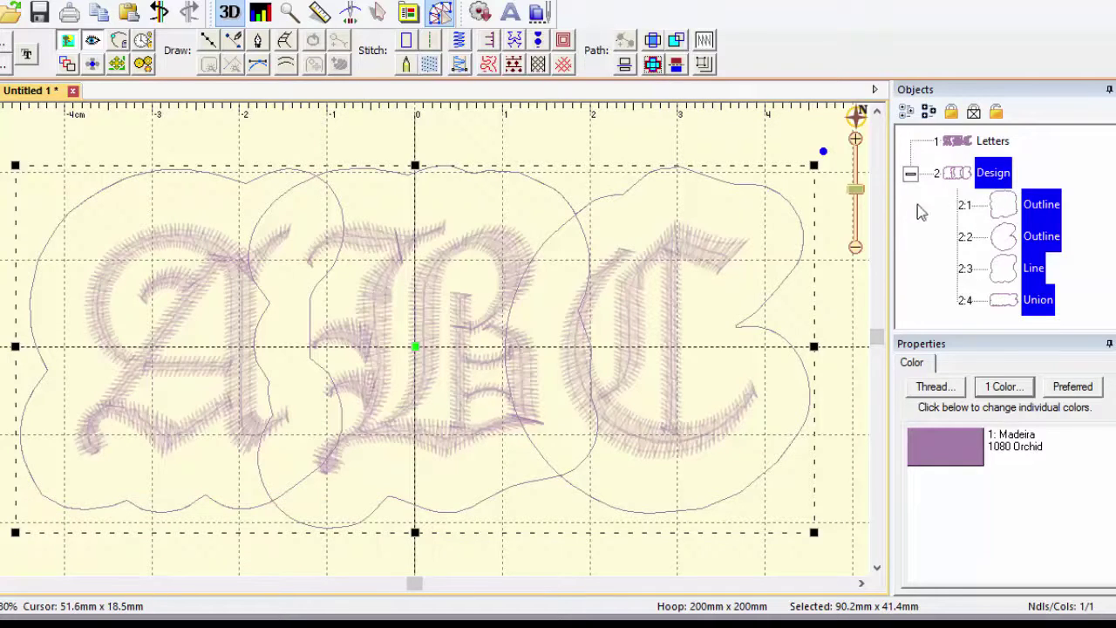
left_click_drag(1074, 265, 1024, 219)
key("Delete")
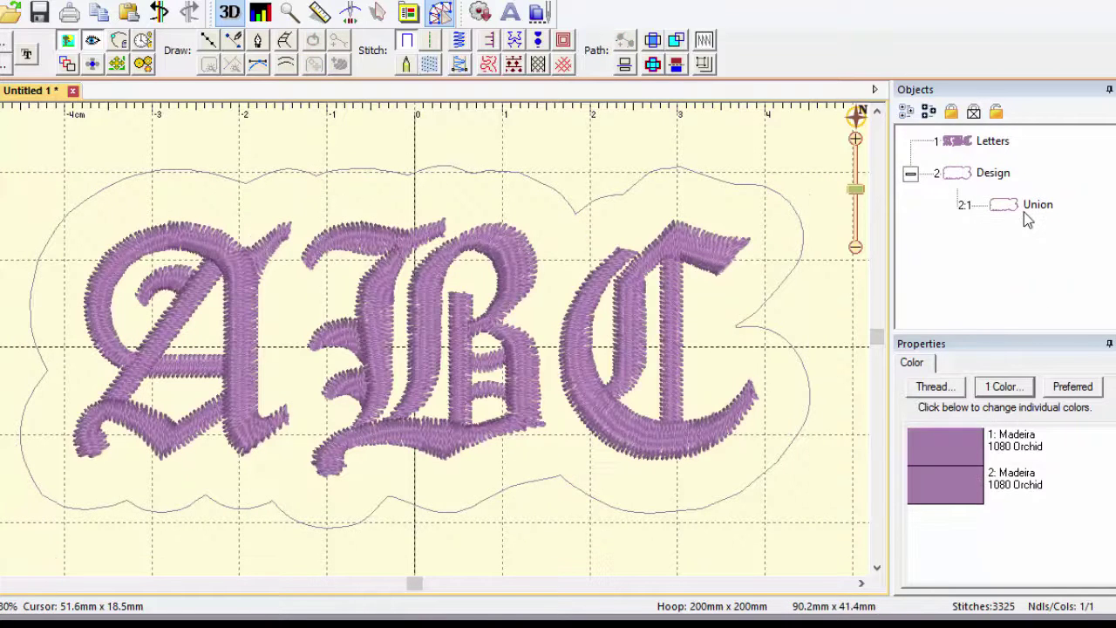
Stitch the merged Union shape as a satin border around ABC.
left_click(1025, 209)
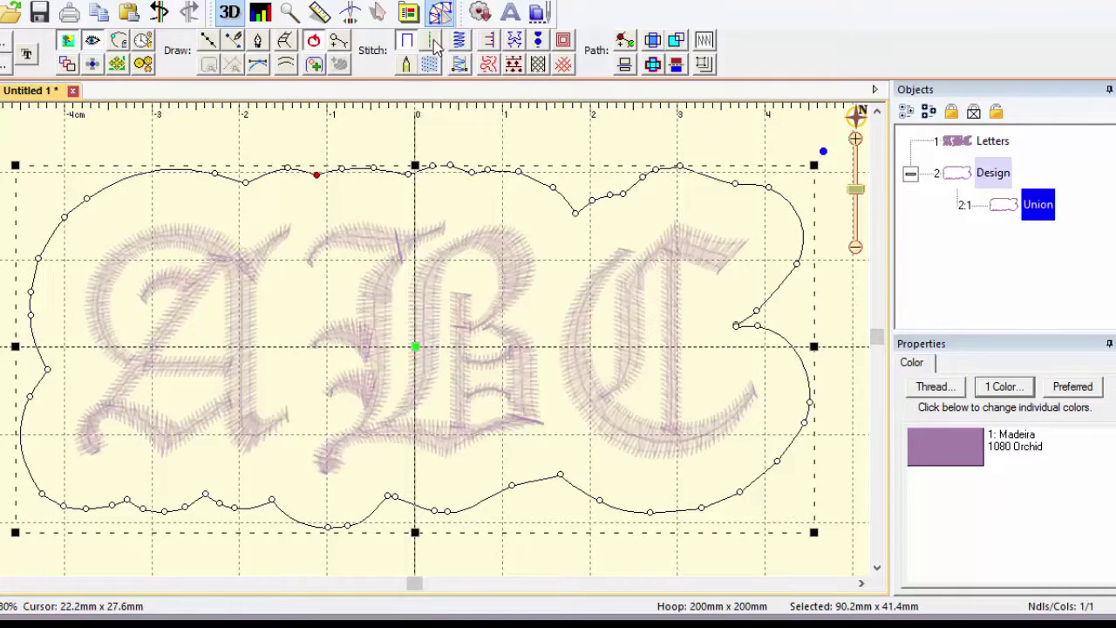
left_click(459, 40)
key("Escape")
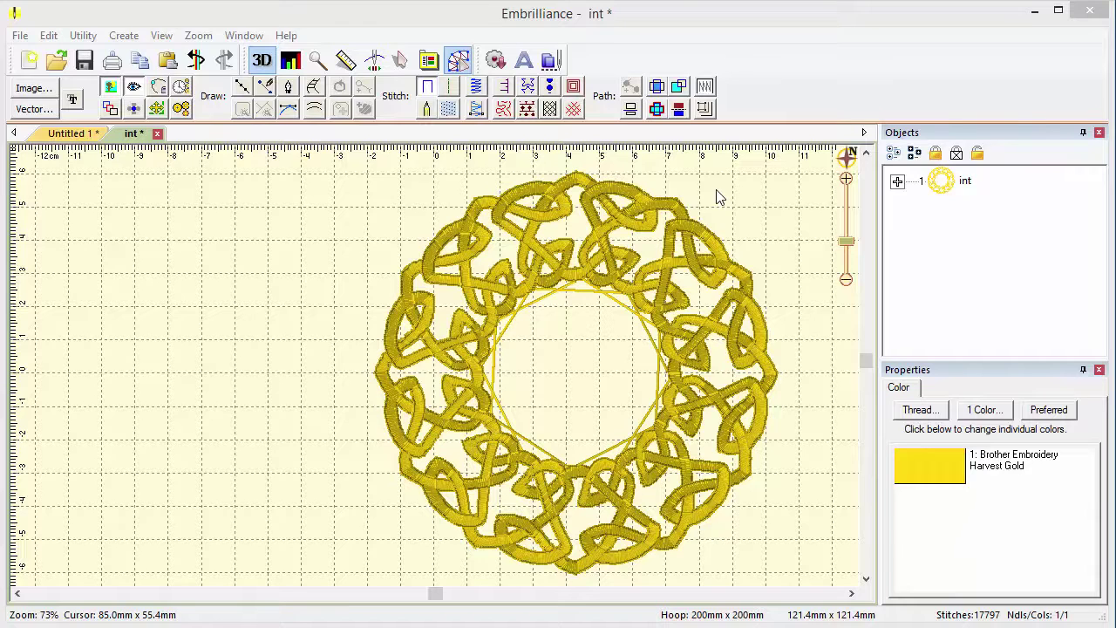
Trace an outline from the Celtic wreath's stitches and select the new Design's Outline, zoomed out to fit.
left_click(705, 88)
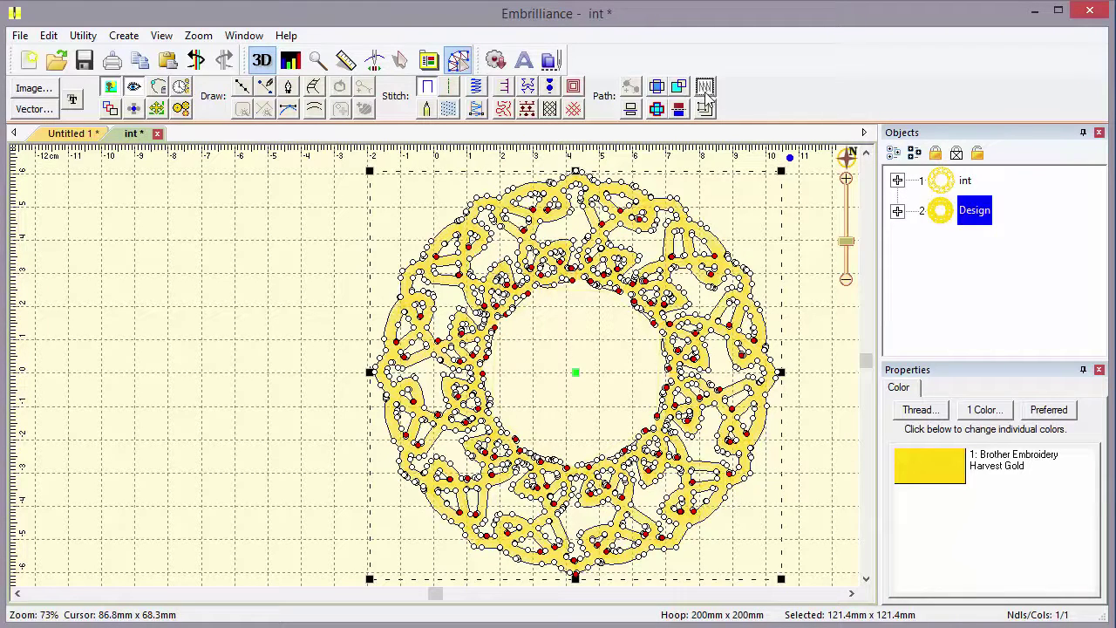
key("Escape")
scroll(469, 285, "up", 5)
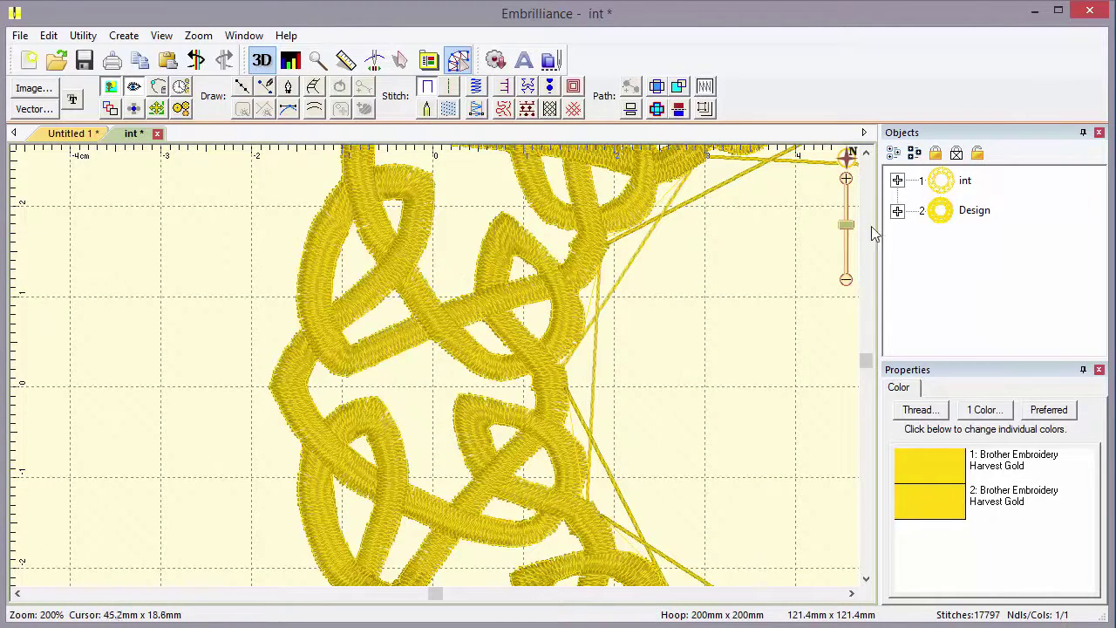
left_click(897, 210)
left_click(984, 242)
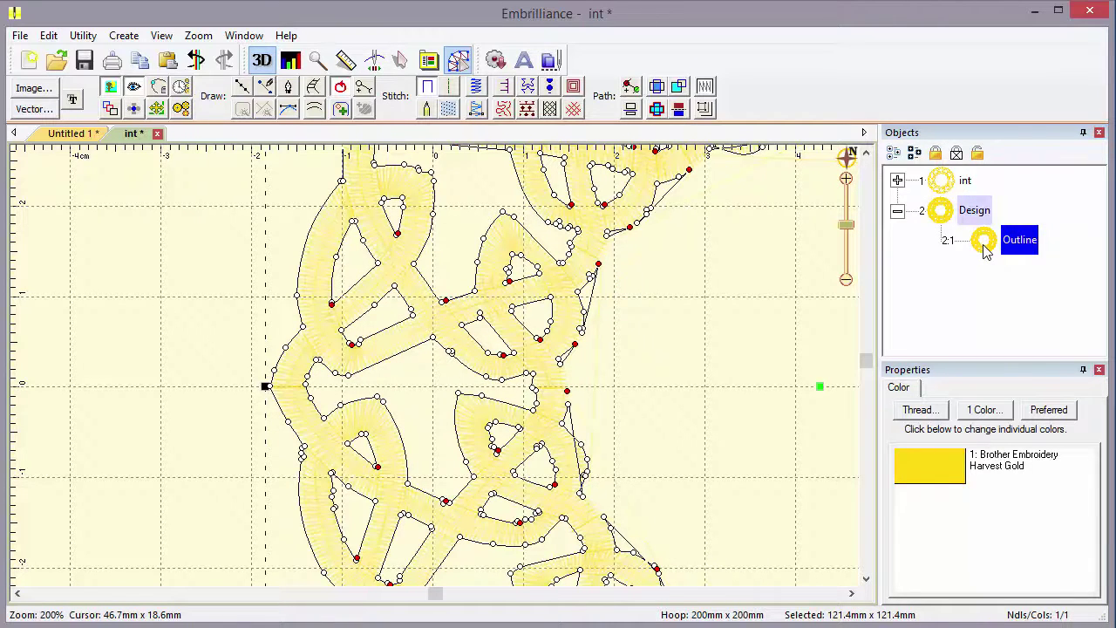
left_click(850, 236)
left_click_drag(846, 236, 841, 253)
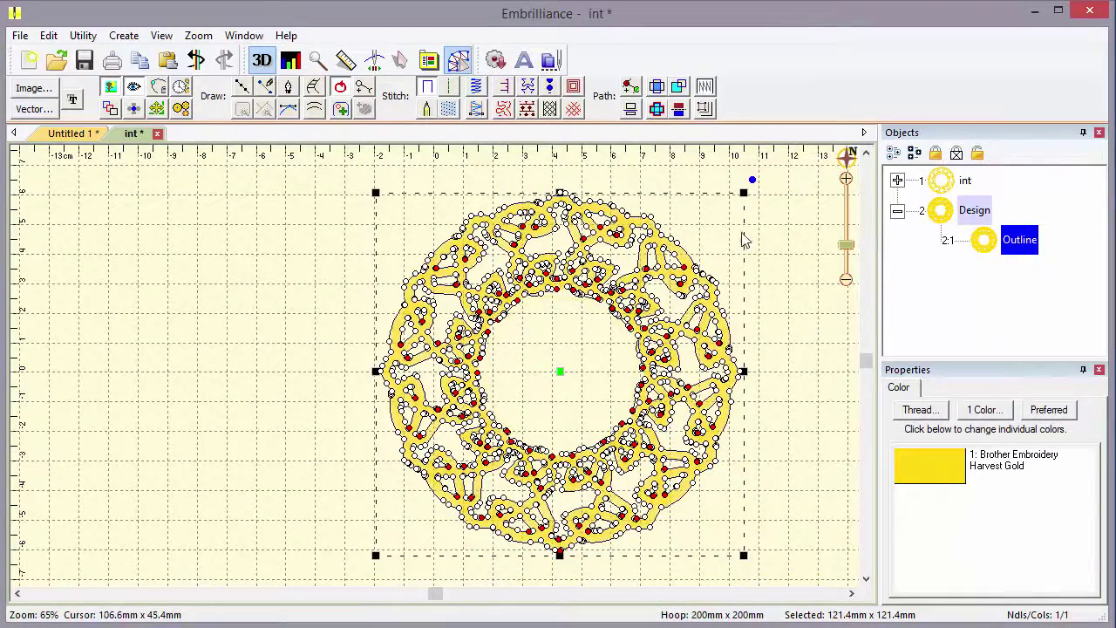
Delete the holes from the traced wreath outline.
left_click(127, 38)
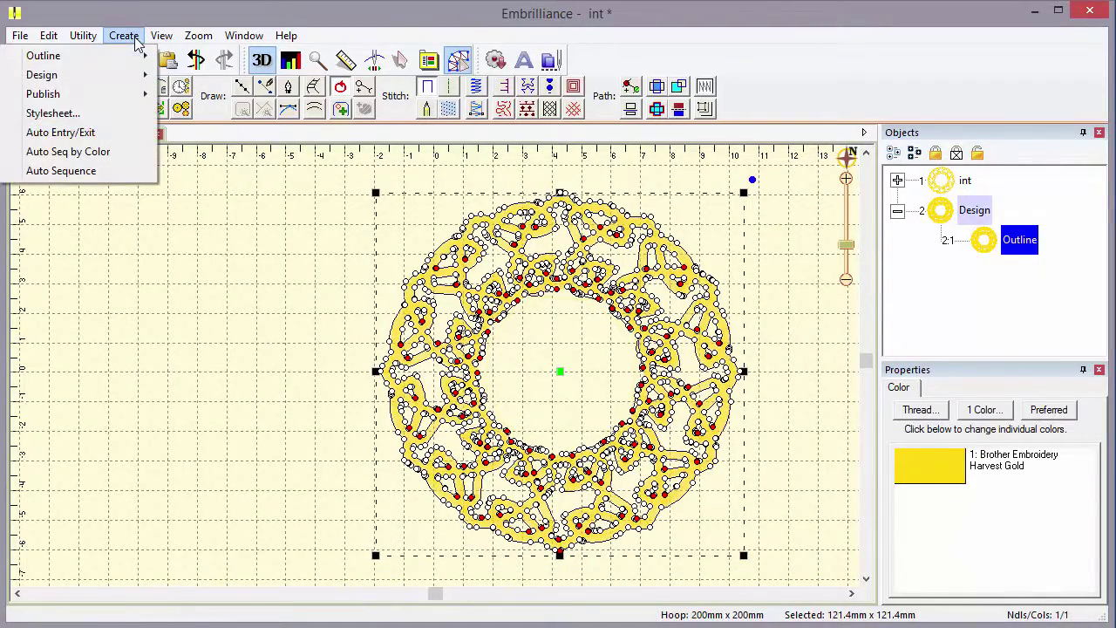
mouse_move(122, 55)
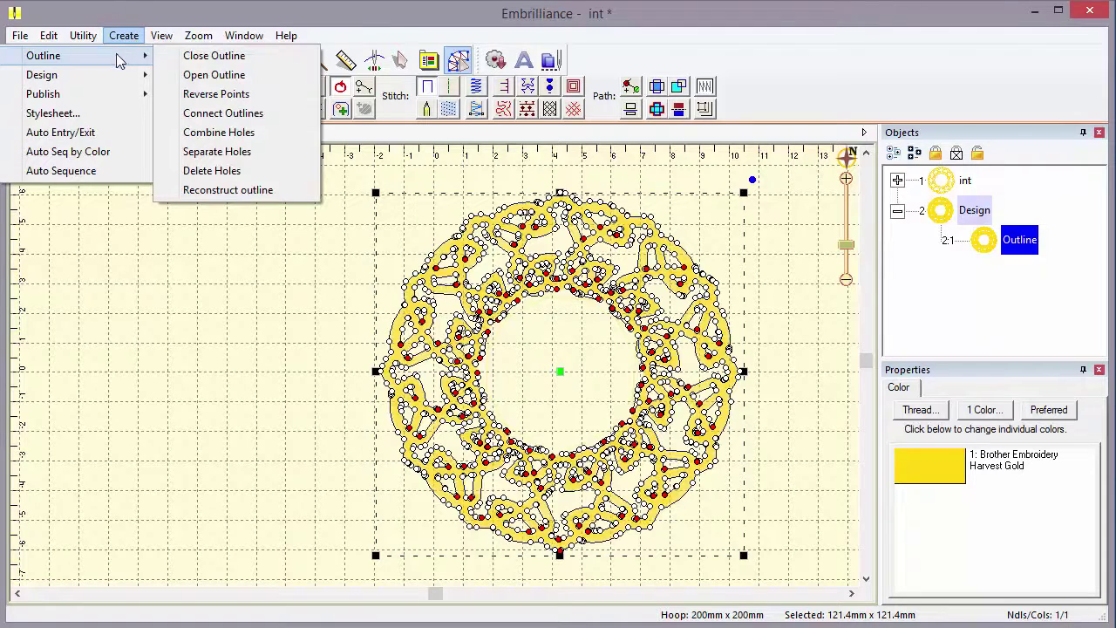
left_click(224, 172)
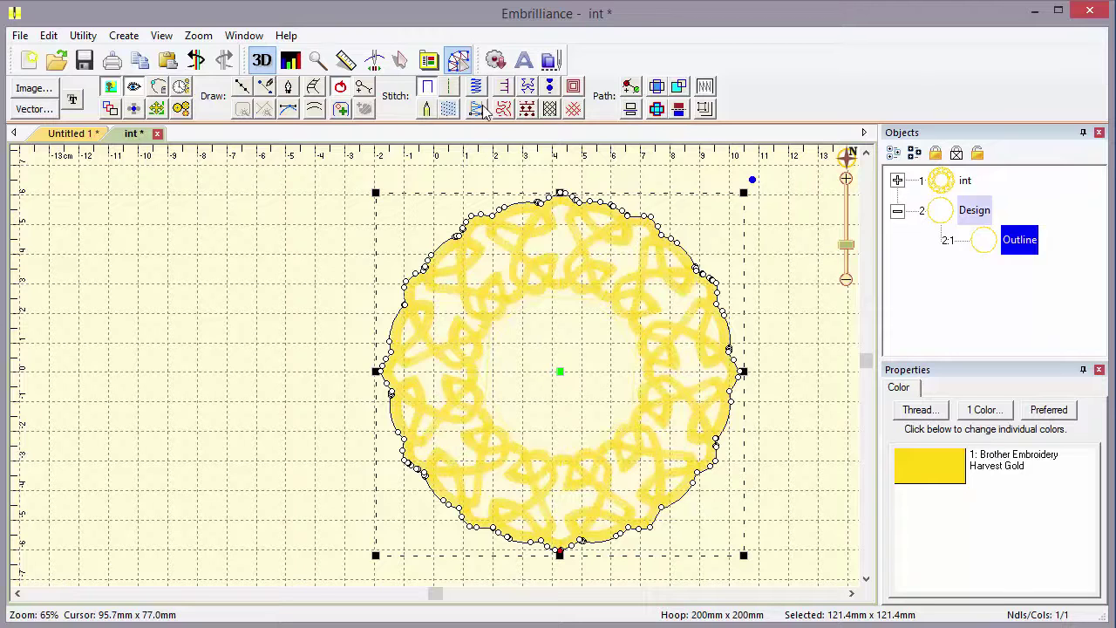
Stitch the outline as a Stem run in 473 Dark Olive thread.
left_click(449, 88)
left_click(1020, 450)
left_click(972, 495)
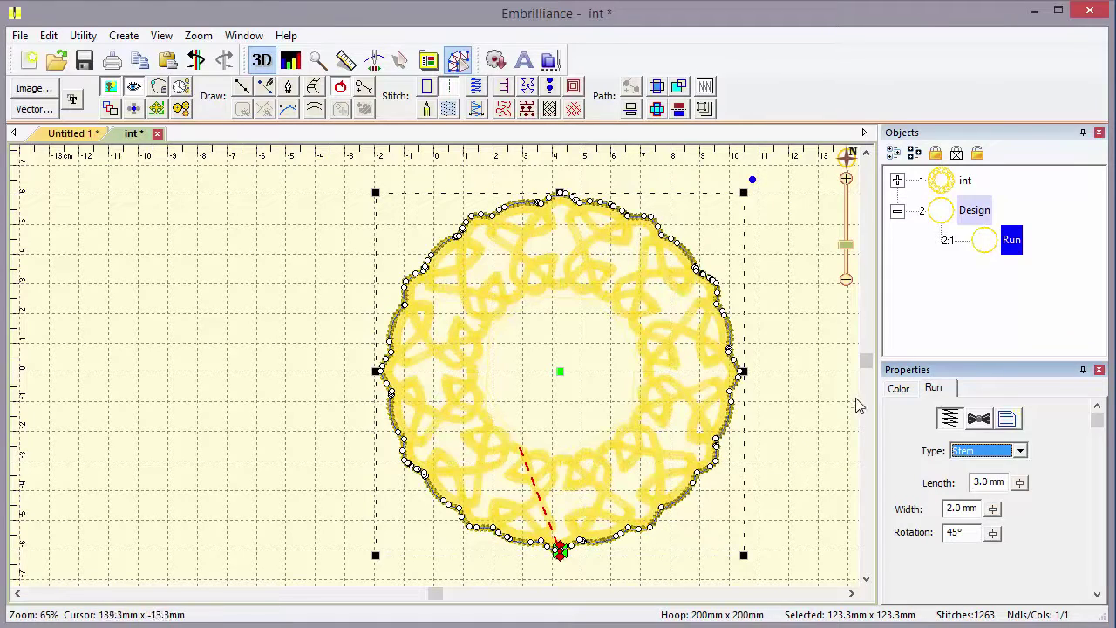
left_click(898, 389)
left_click(926, 469)
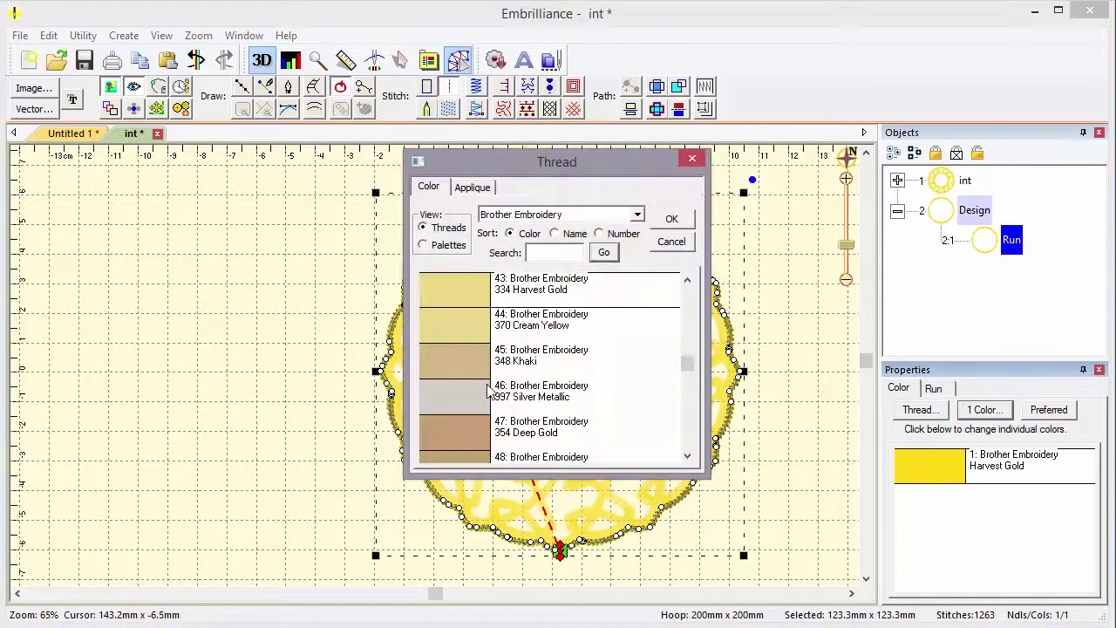
left_click_drag(688, 365, 688, 380)
left_click(452, 301)
left_click(675, 219)
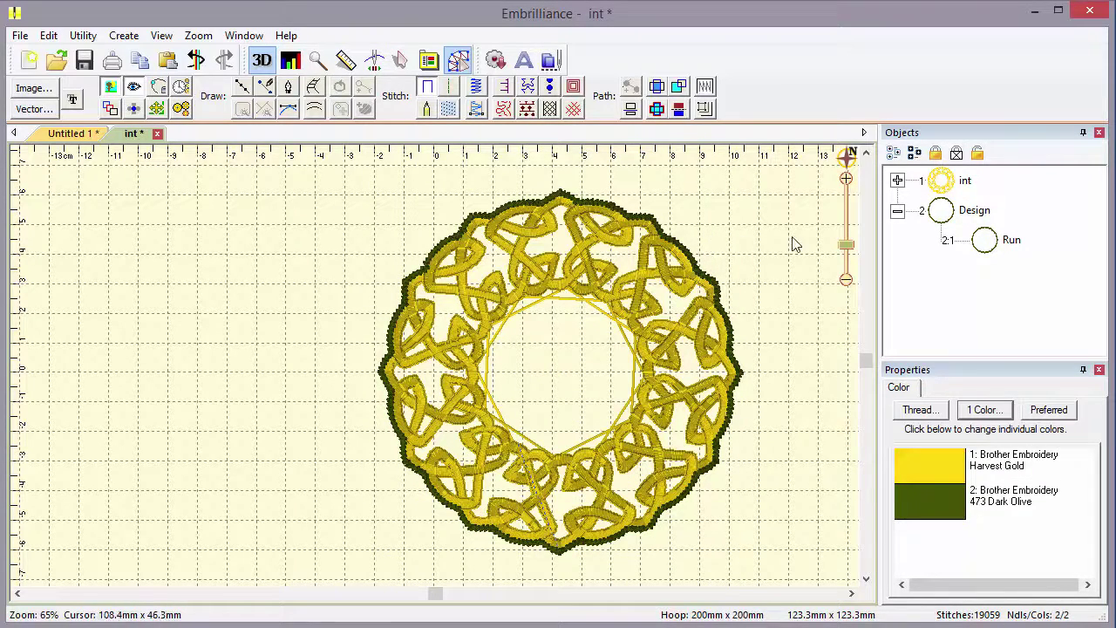
Inflate the Dark Olive stem border outward by about 4.6 mm around the wreath.
left_click(991, 244)
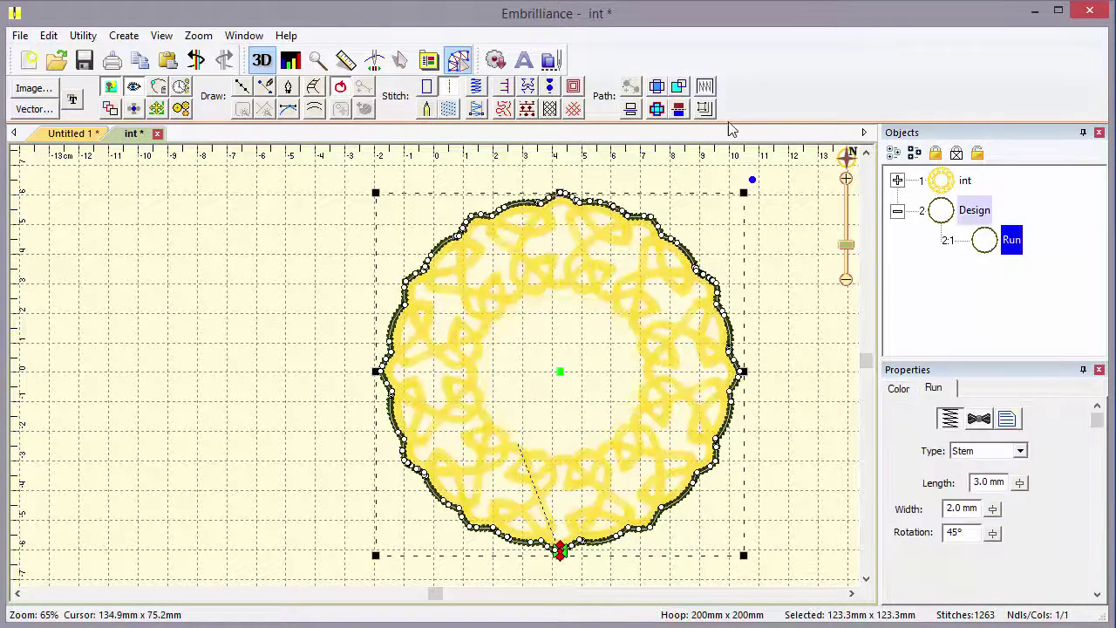
left_click(706, 110)
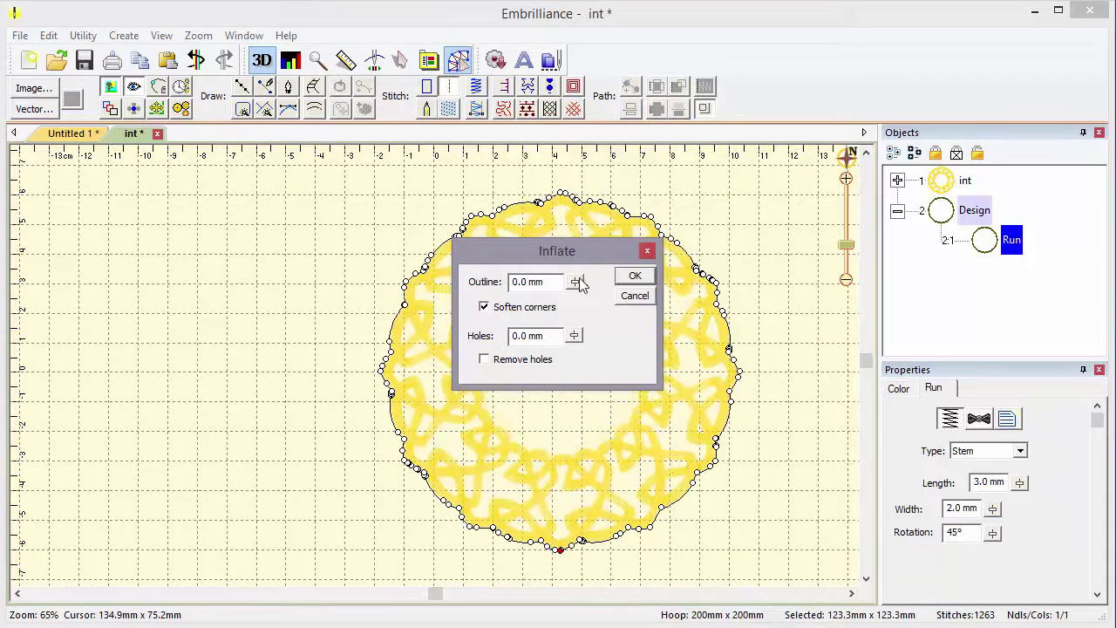
mouse_move(574, 282)
left_mouse_down()
mouse_move(578, 307)
mouse_move(580, 275)
left_mouse_up()
left_click(637, 277)
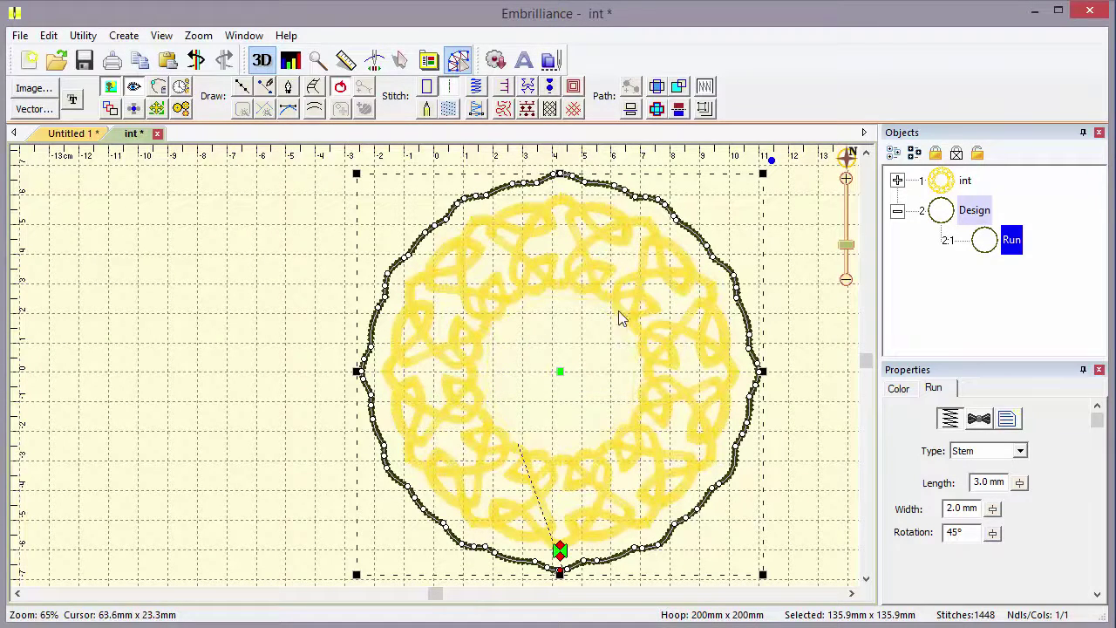
left_click(567, 342)
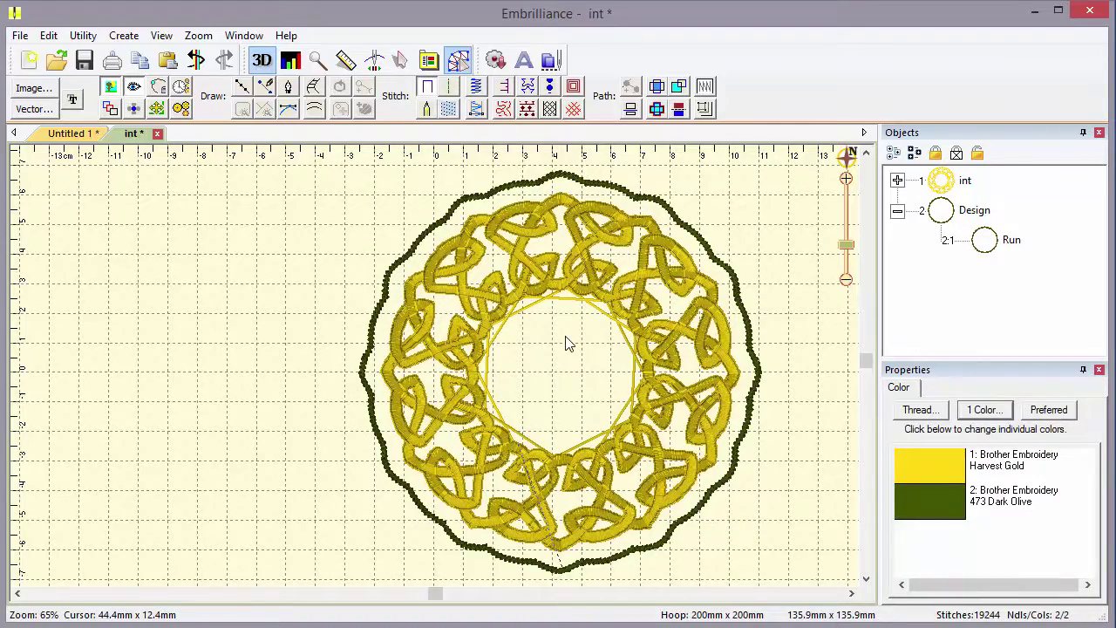